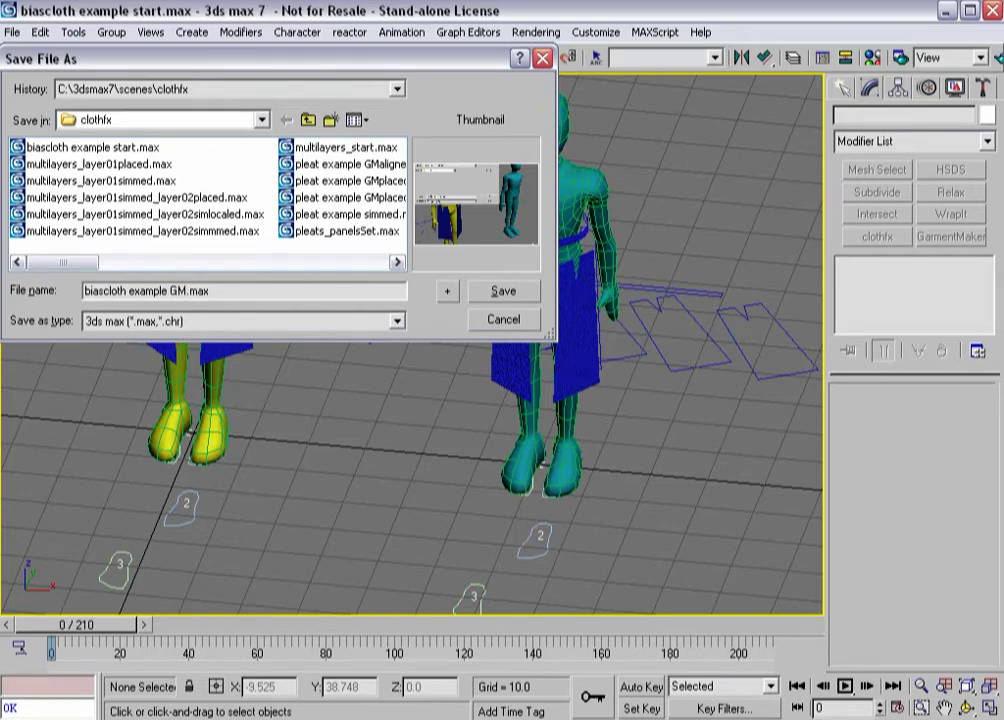
Step: Save the scene under the file name "biascloth example GMplaced.max"
{"action": "type", "text": "placed"}
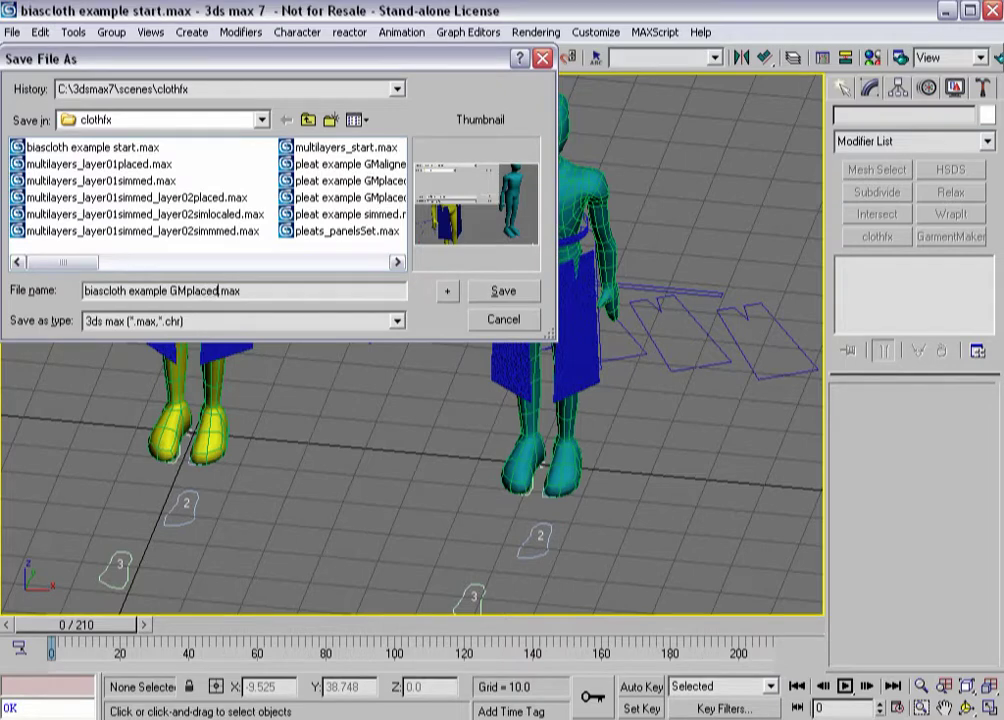
{"action": "left_click", "coordinate": [505, 291]}
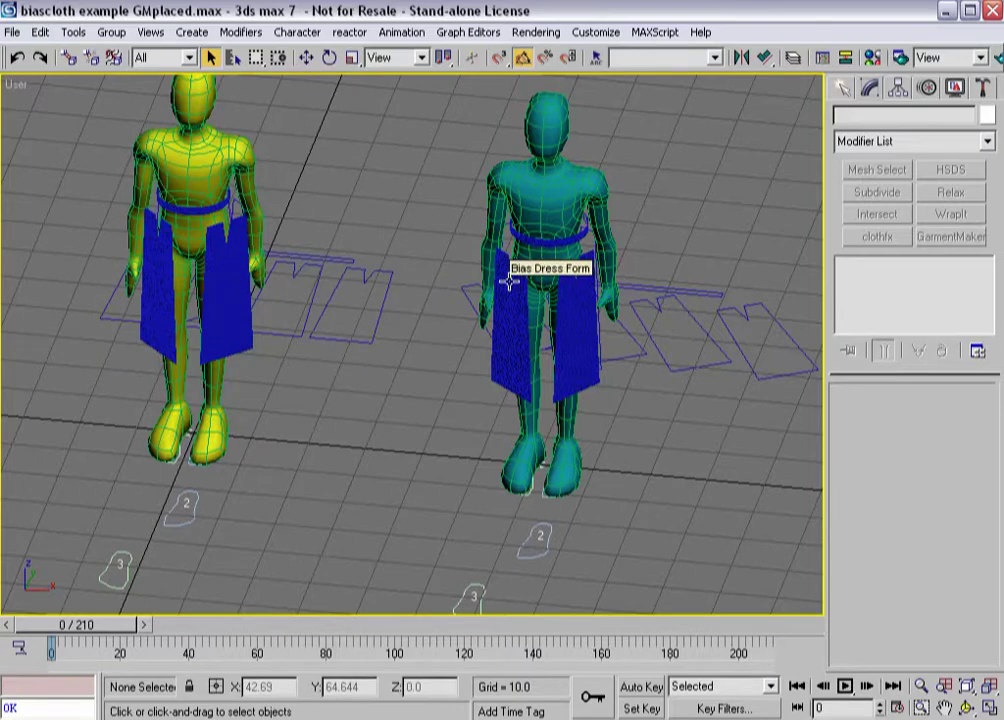
Step: Apply the clothfx modifier to the non-bias dress panels around the yellow figure
{"action": "left_click", "coordinate": [241, 338]}
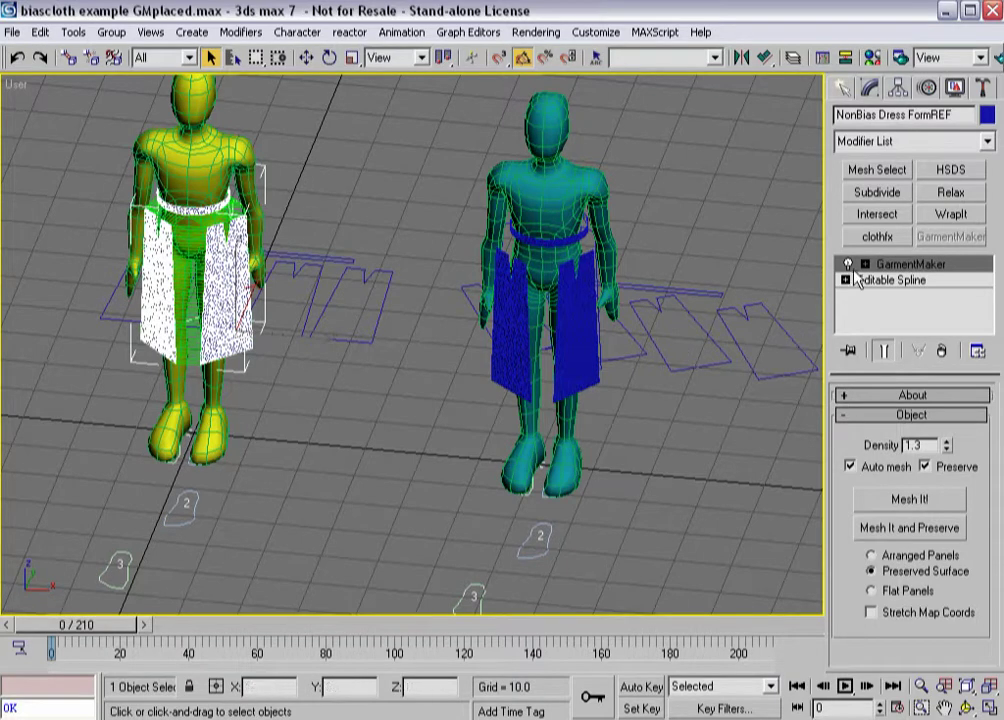
{"action": "left_click", "coordinate": [870, 240]}
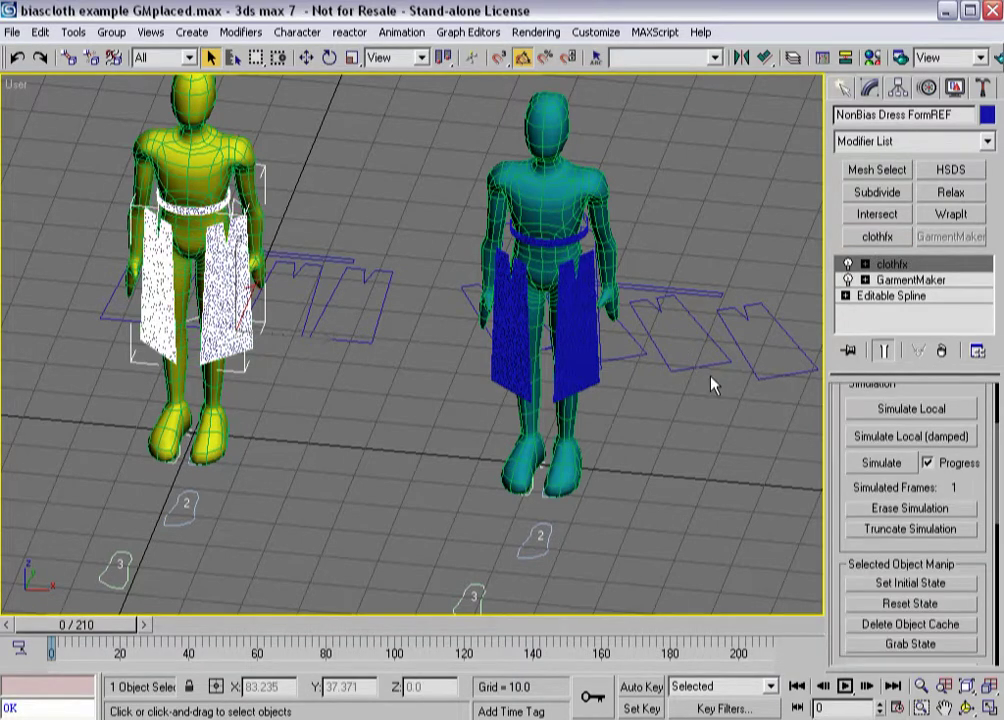
{"action": "left_click_drag", "start_coordinate": [851, 384], "coordinate": [855, 503]}
Step: Define NonBias Dress FormREF as Cloth in its object properties, using the Default preset with a damping of 0.01
{"action": "left_click", "coordinate": [900, 444]}
{"action": "left_click", "coordinate": [338, 203]}
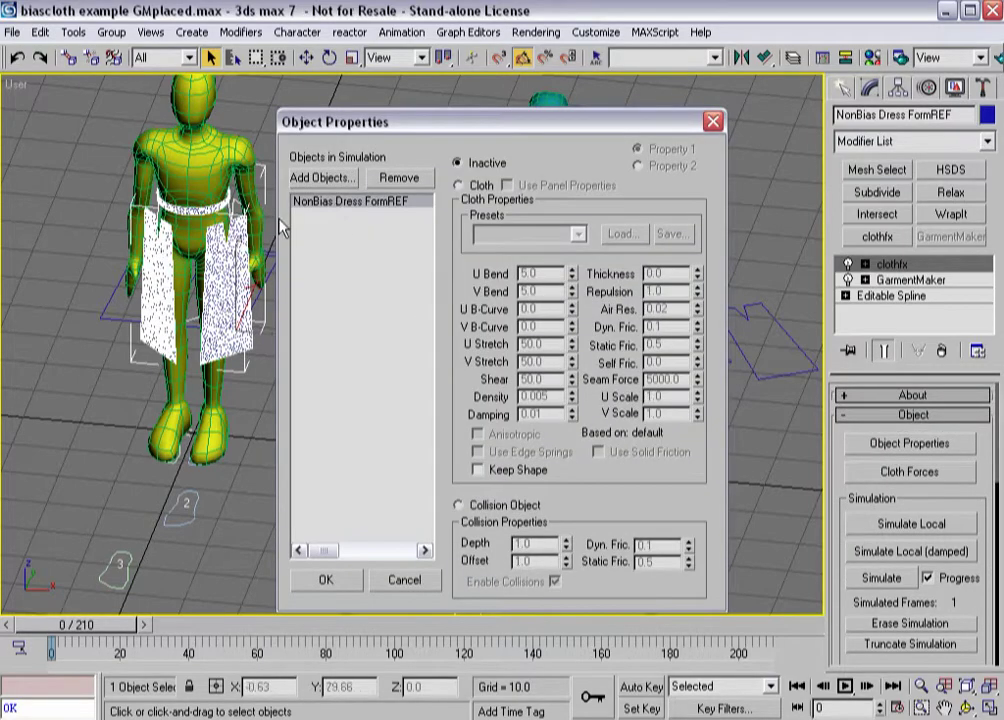
{"action": "left_click", "coordinate": [458, 187]}
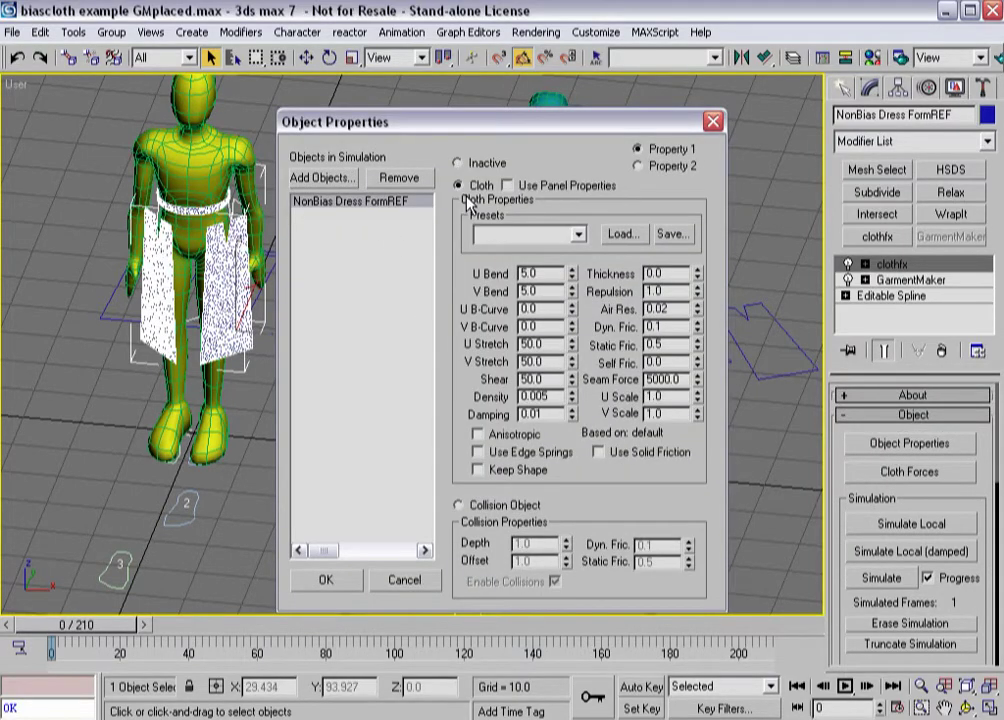
{"action": "left_click", "coordinate": [578, 234]}
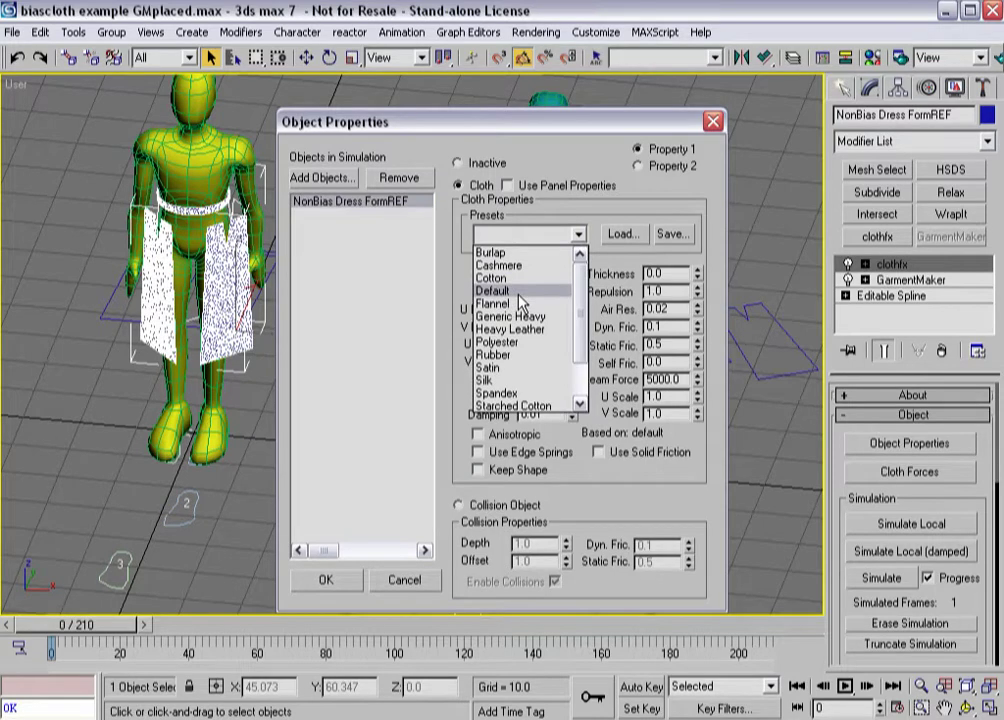
{"action": "left_click", "coordinate": [519, 294]}
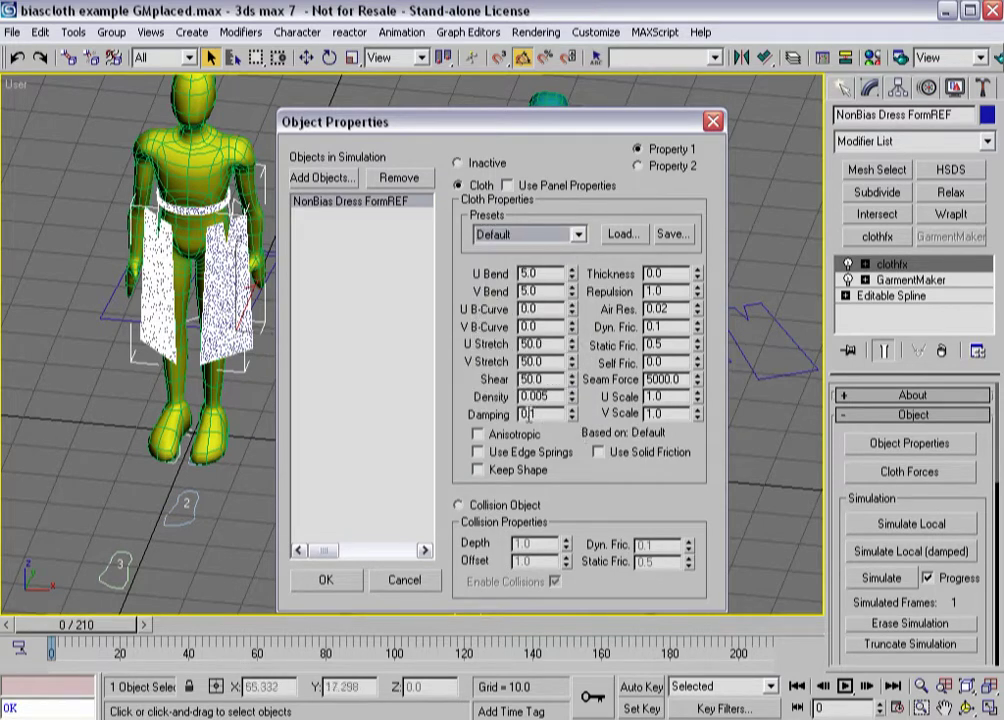
{"action": "double_click", "coordinate": [528, 414]}
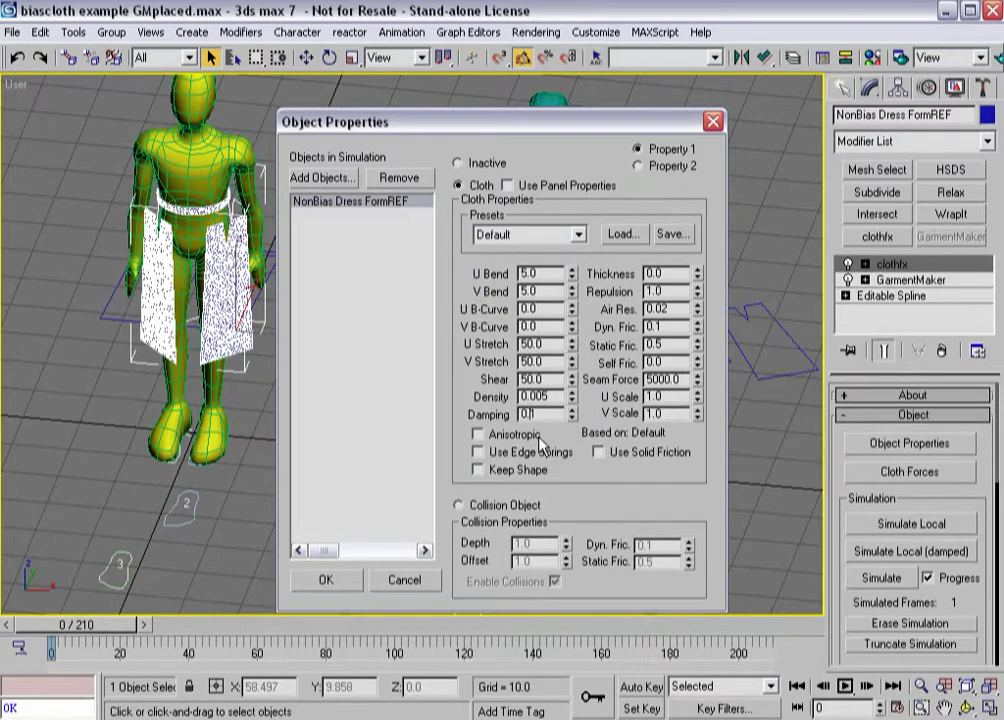
{"action": "type", "text": "0"}
Step: Add GenericManNonBias to the objects in the non-bias dress's cloth simulation
{"action": "left_click", "coordinate": [322, 177]}
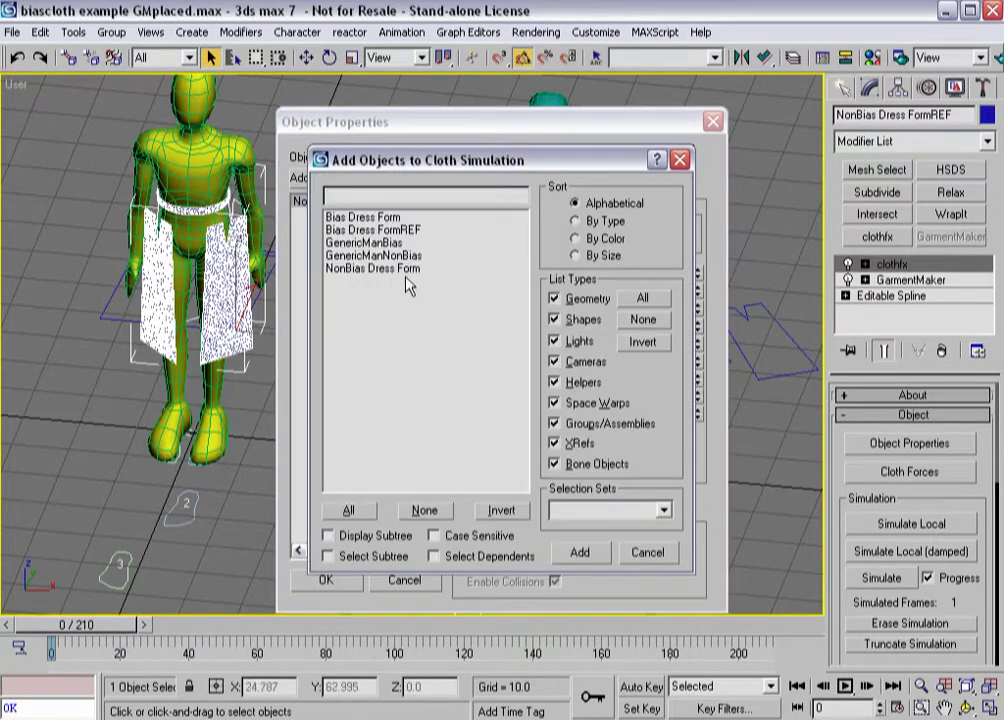
{"action": "left_click", "coordinate": [360, 256]}
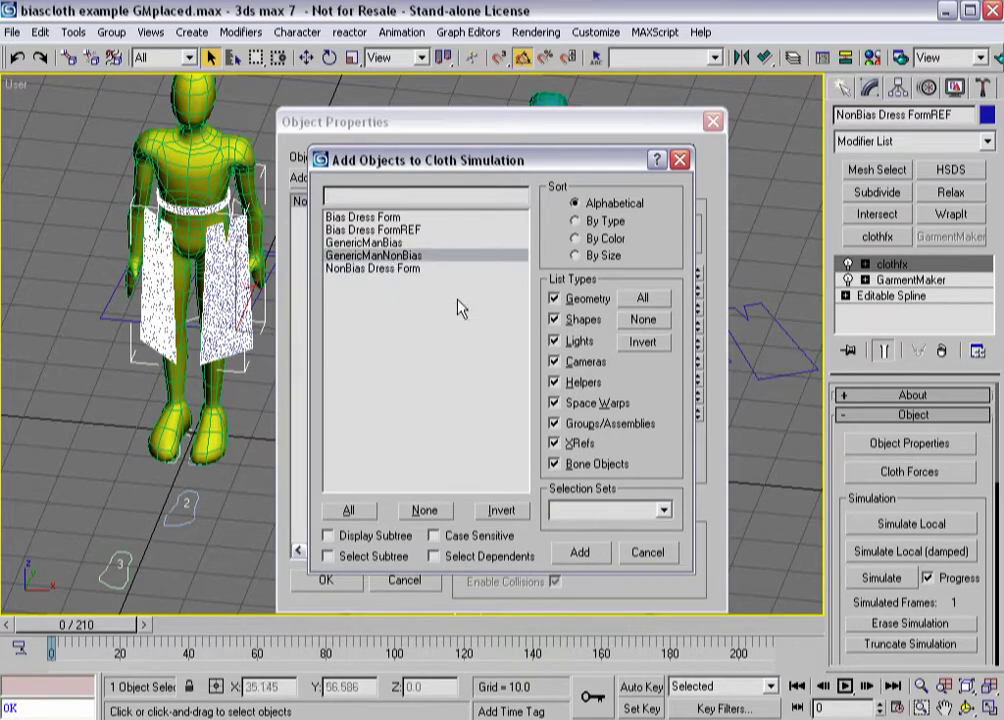
{"action": "left_click", "coordinate": [579, 553]}
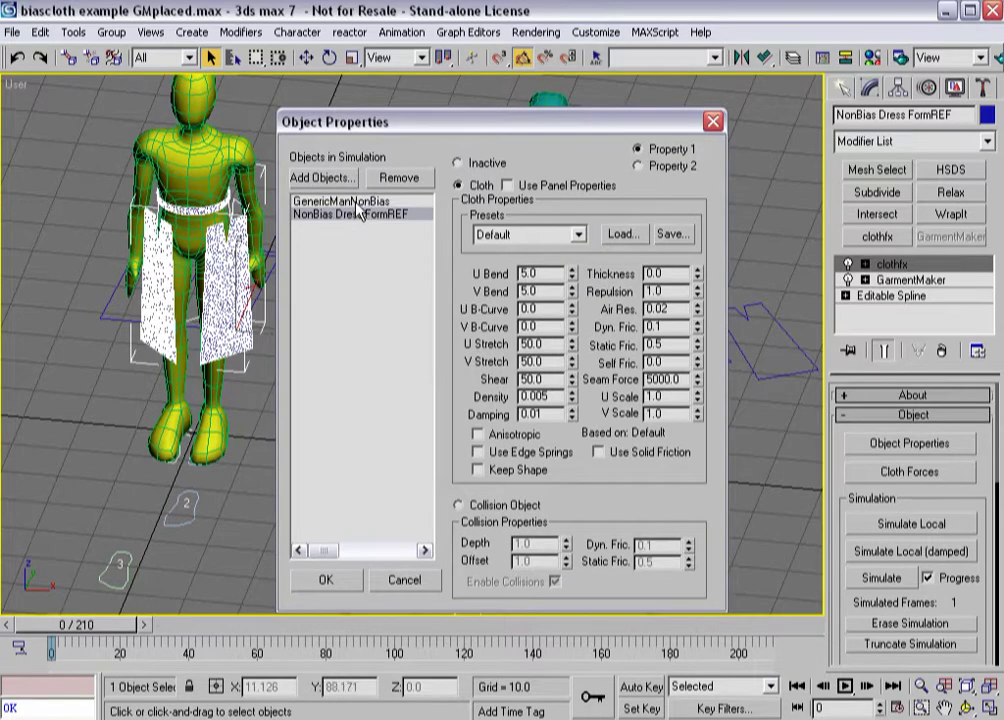
Step: Make GenericManNonBias a collision object with an offset of 0.35 and accept the object properties
{"action": "left_click", "coordinate": [478, 508]}
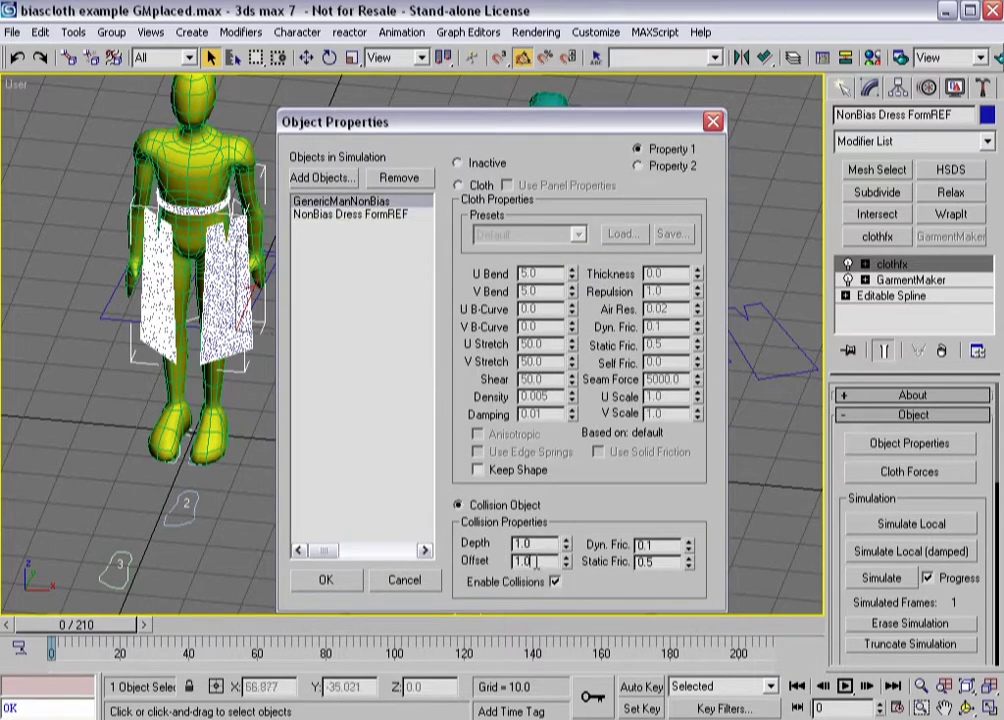
{"action": "type", "text": ".35"}
{"action": "key", "text": "Return"}
{"action": "left_click", "coordinate": [395, 214]}
{"action": "left_click", "coordinate": [340, 201]}
{"action": "left_click", "coordinate": [325, 579]}
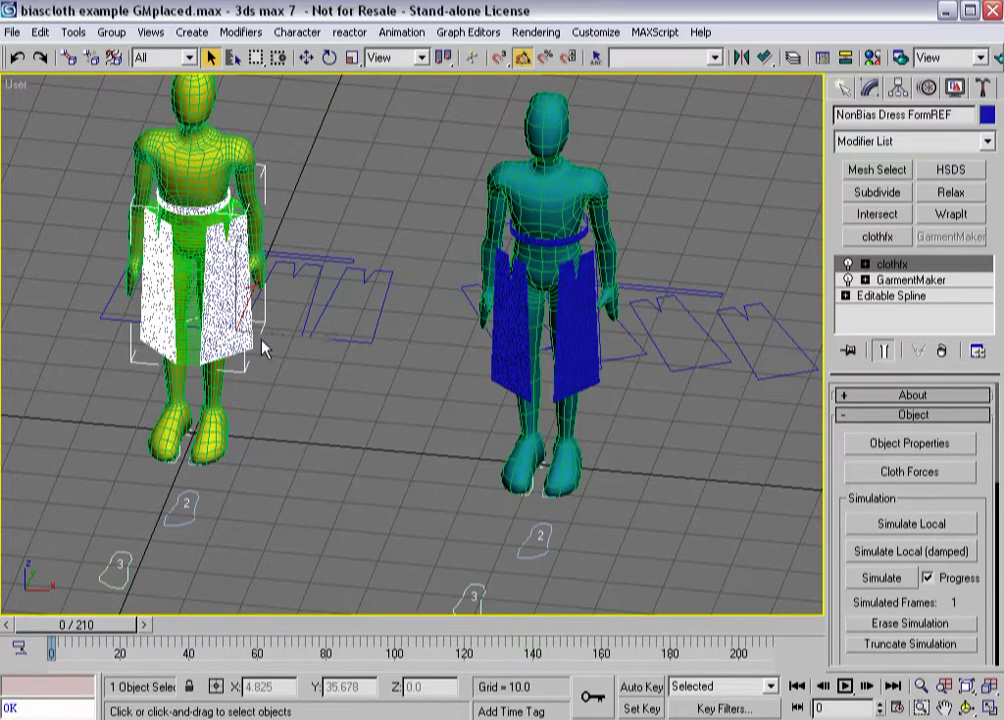
Step: Check the simulation parameters, then run a local simulation until the non-bias dress panels close around the yellow figure, and stop it
{"action": "left_click_drag", "start_coordinate": [836, 496], "coordinate": [834, 60]}
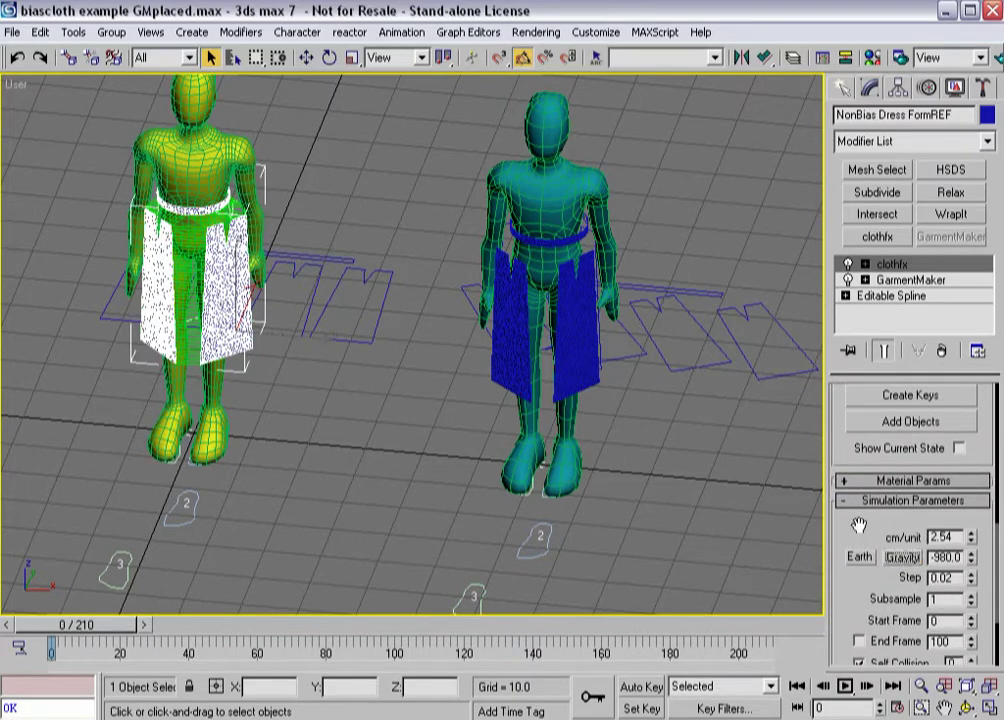
{"action": "left_click_drag", "start_coordinate": [847, 531], "coordinate": [847, 430]}
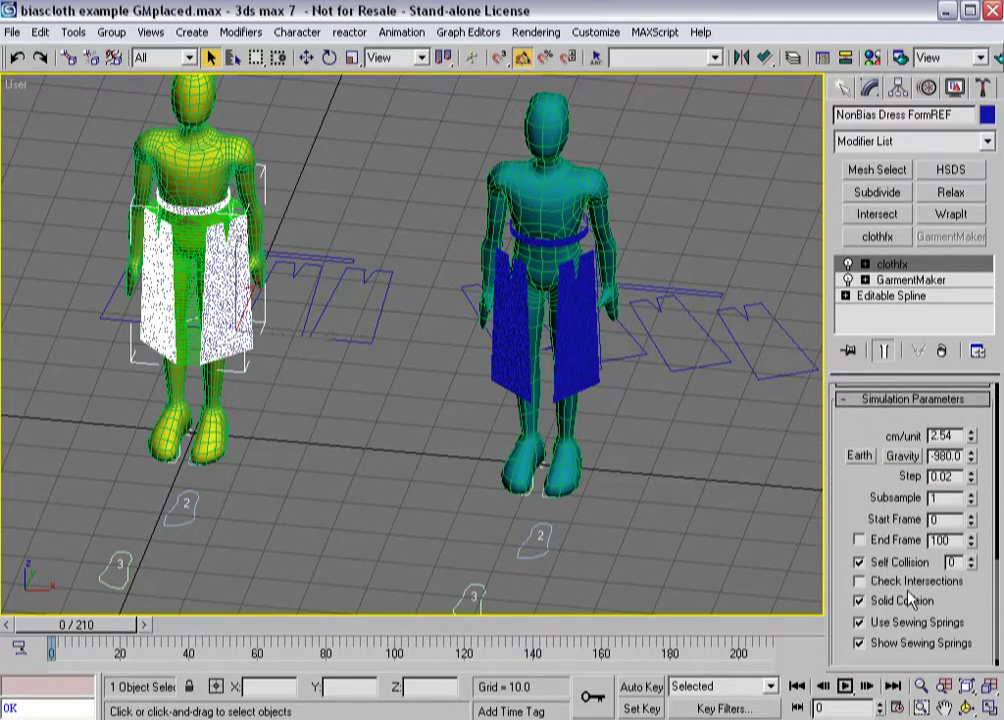
{"action": "left_click_drag", "start_coordinate": [836, 498], "coordinate": [845, 640]}
{"action": "left_click_drag", "start_coordinate": [845, 230], "coordinate": [865, 550]}
{"action": "left_click", "coordinate": [871, 519]}
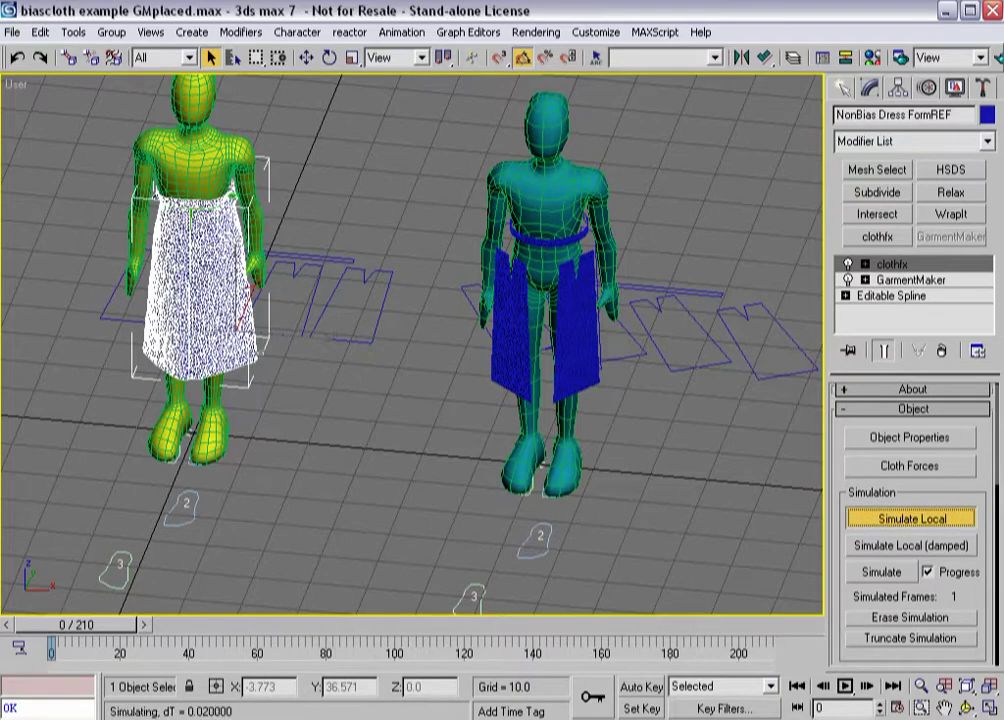
{"action": "key", "text": "Escape"}
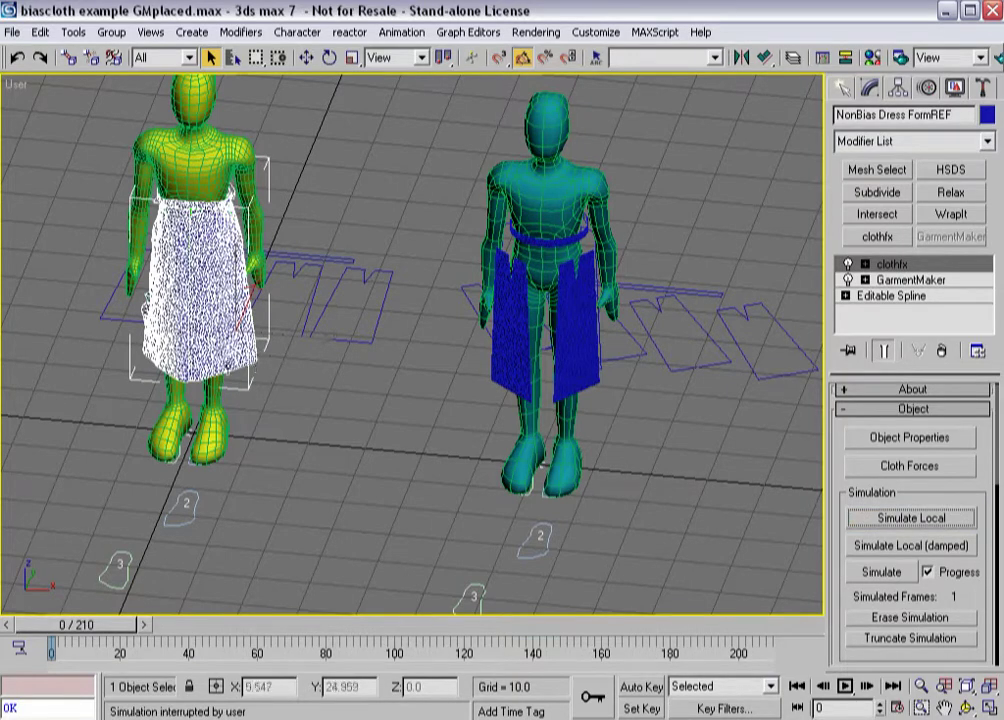
Step: Apply the clothfx modifier to the bias dress panels around the teal figure
{"action": "middle_click_drag", "start_coordinate": [134, 354], "coordinate": [120, 272], "text": "alt"}
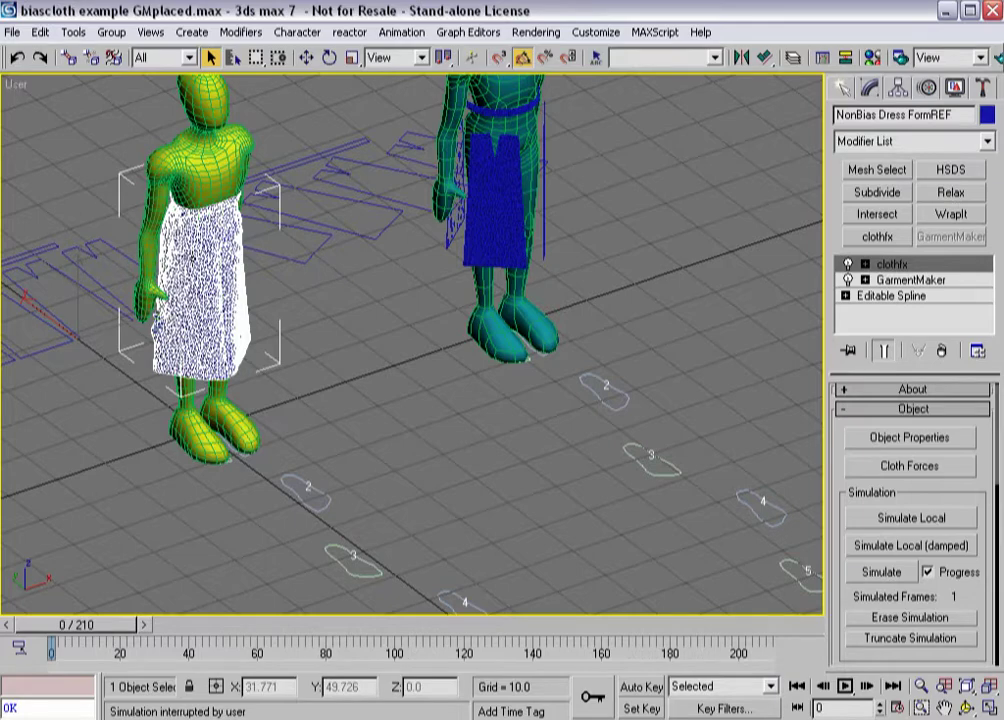
{"action": "middle_click_drag", "start_coordinate": [142, 188], "coordinate": [140, 274], "text": "alt"}
{"action": "scroll", "coordinate": [108, 205], "scroll_direction": "up", "scroll_amount": 4}
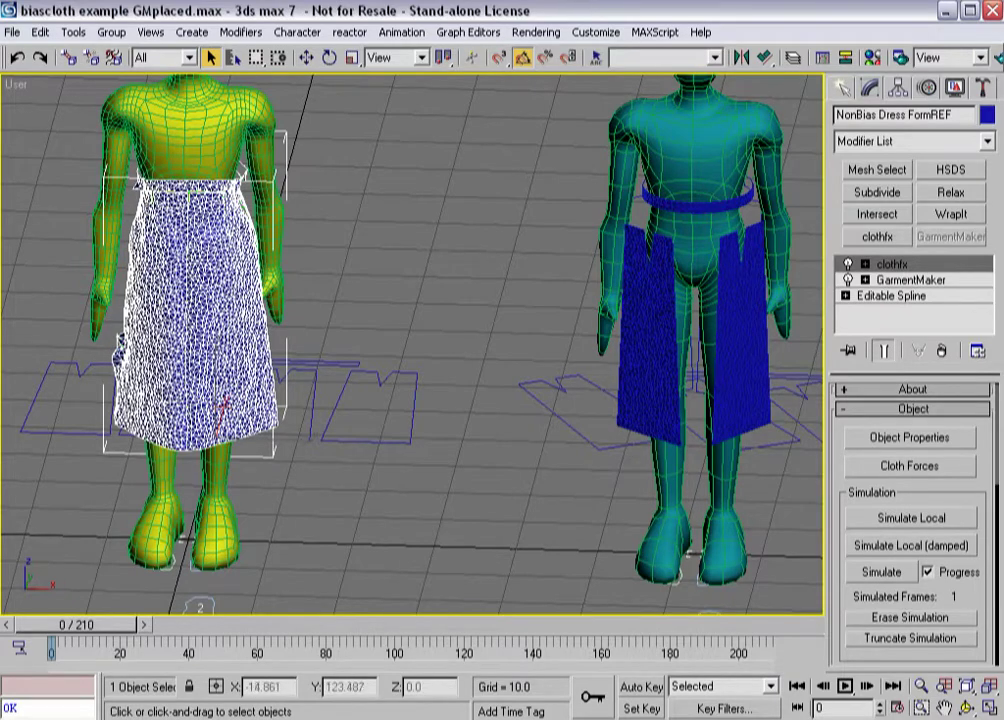
{"action": "middle_click_drag", "start_coordinate": [102, 228], "coordinate": [181, 253], "text": "alt"}
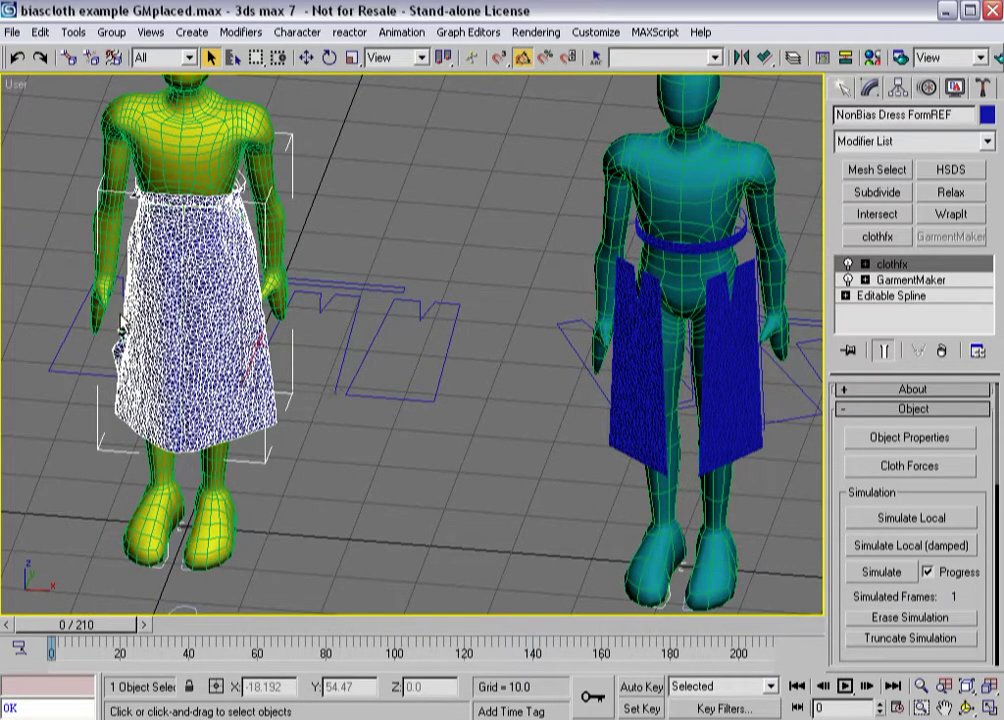
{"action": "left_click", "coordinate": [614, 432]}
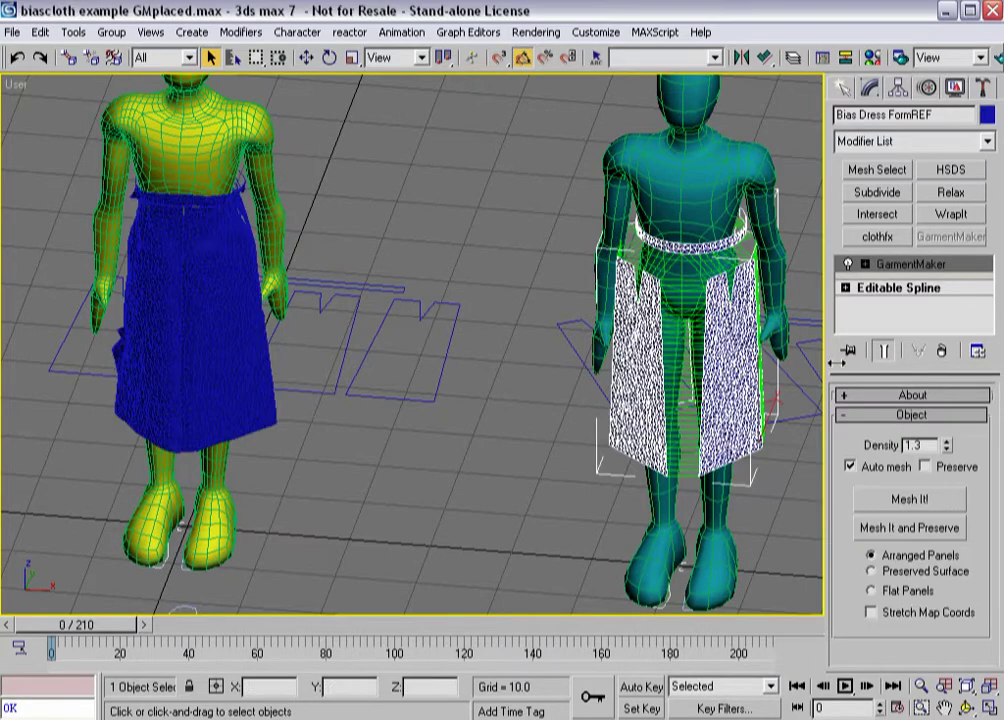
{"action": "left_click", "coordinate": [877, 236]}
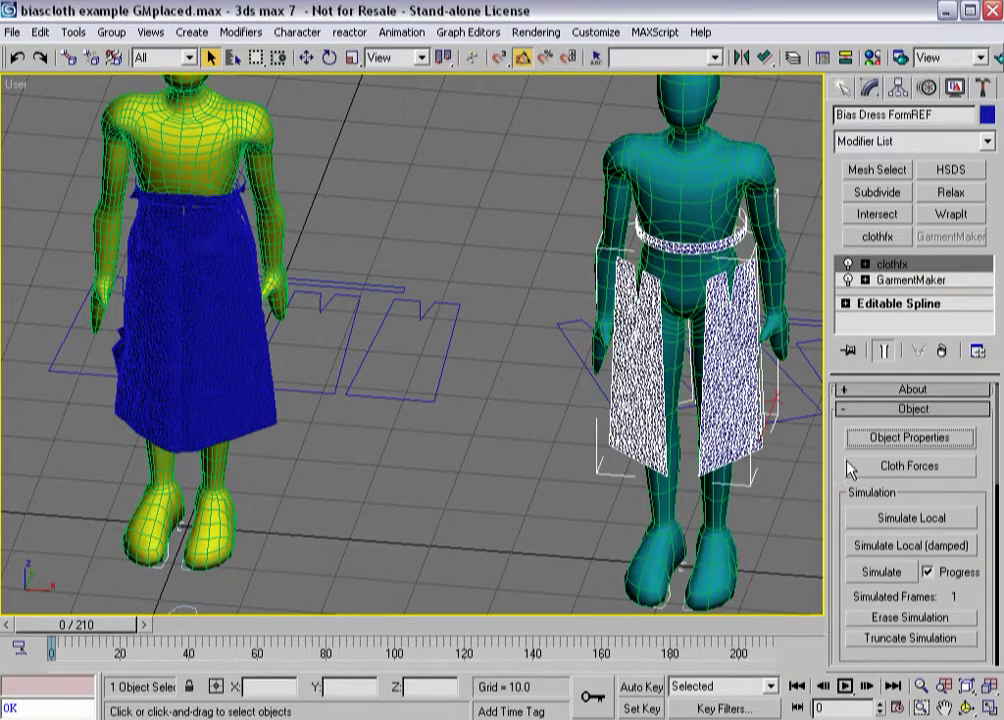
Step: Define Bias Dress FormREF as Cloth in its object properties, using the Default preset with a damping of 0.01
{"action": "left_click", "coordinate": [870, 443]}
{"action": "left_click", "coordinate": [328, 201]}
{"action": "left_click", "coordinate": [457, 185]}
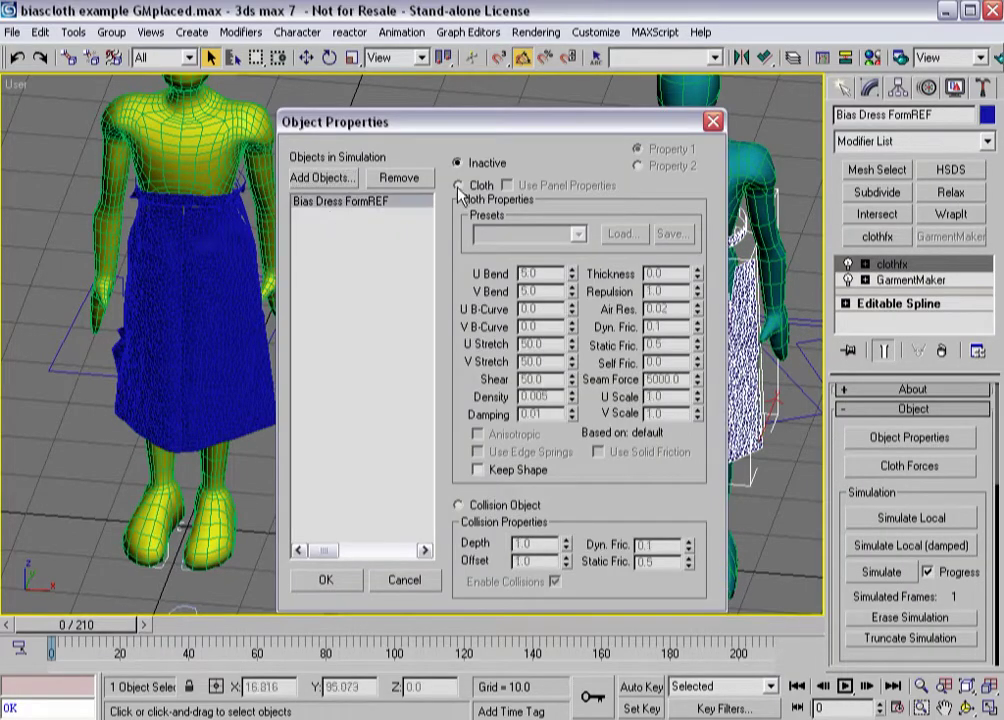
{"action": "left_click", "coordinate": [570, 236]}
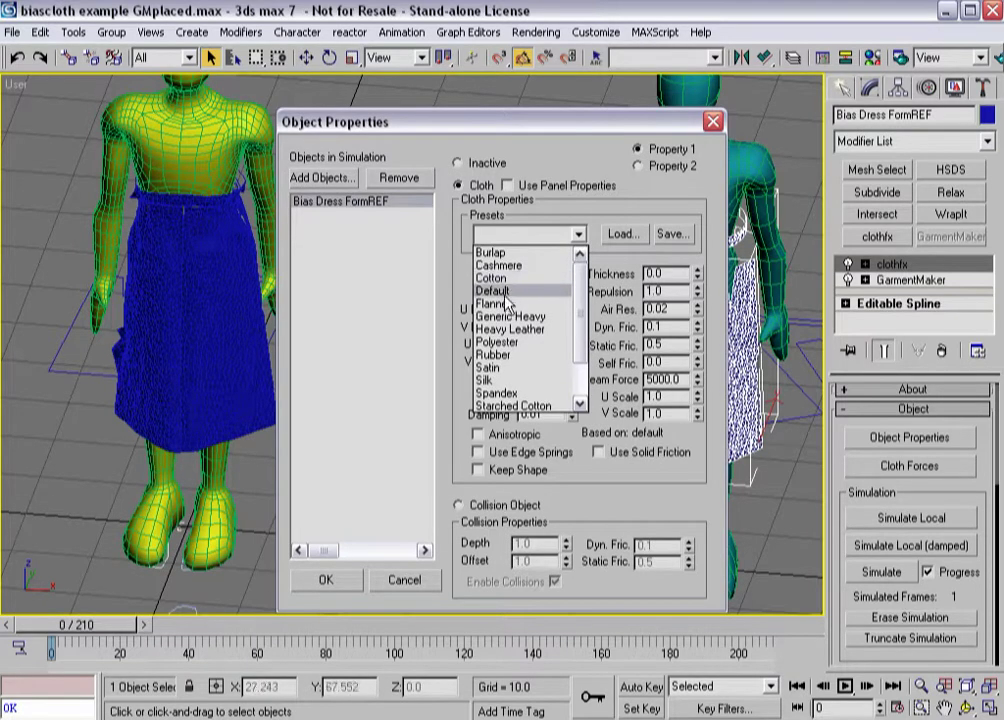
{"action": "left_click", "coordinate": [502, 292]}
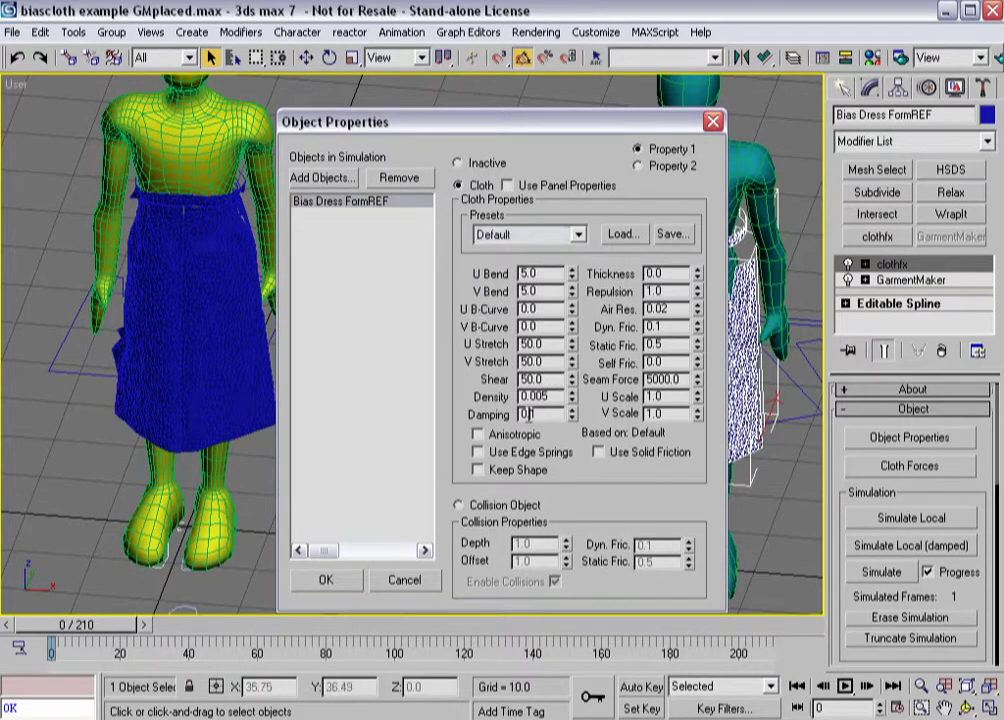
Step: Add GenericManBias to the objects in the bias dress's cloth simulation
{"action": "left_click", "coordinate": [322, 177]}
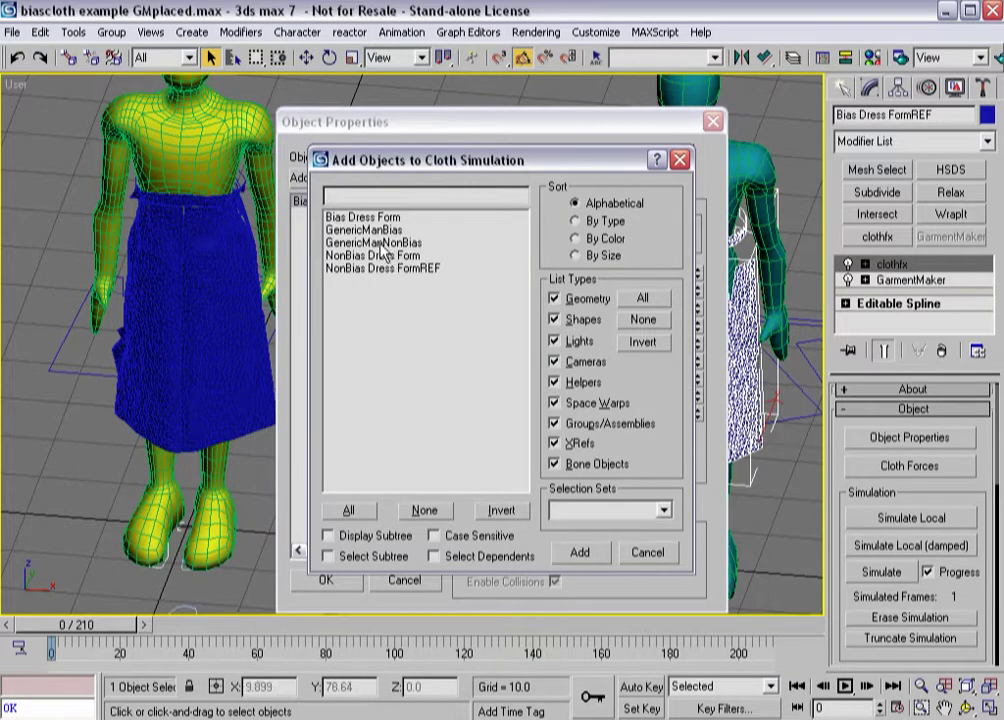
{"action": "left_click", "coordinate": [369, 231]}
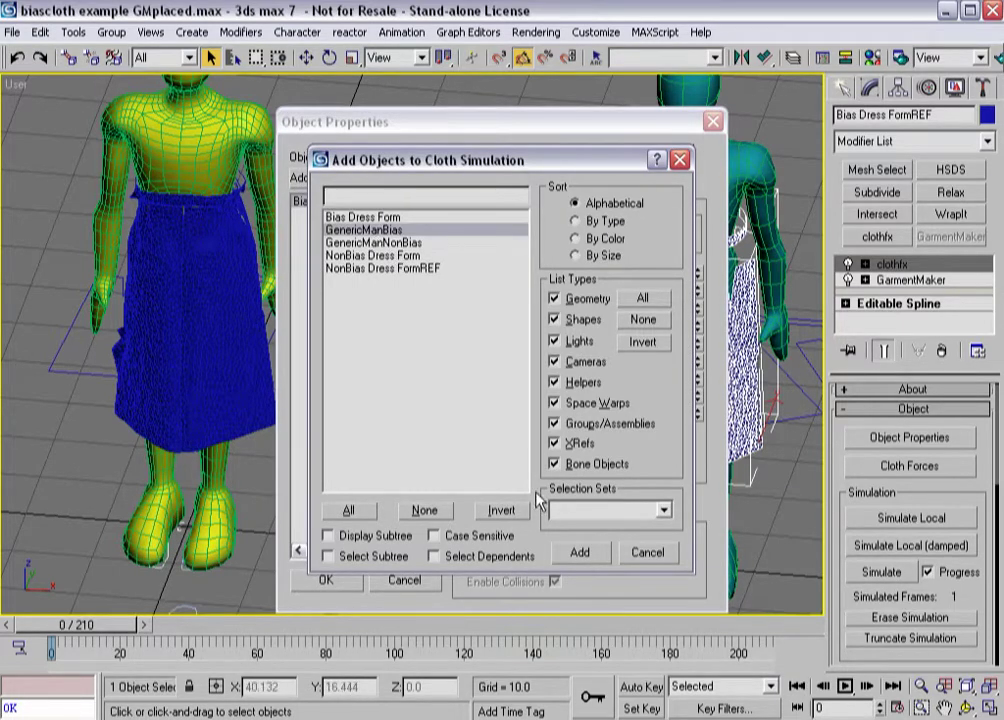
{"action": "left_click", "coordinate": [578, 553]}
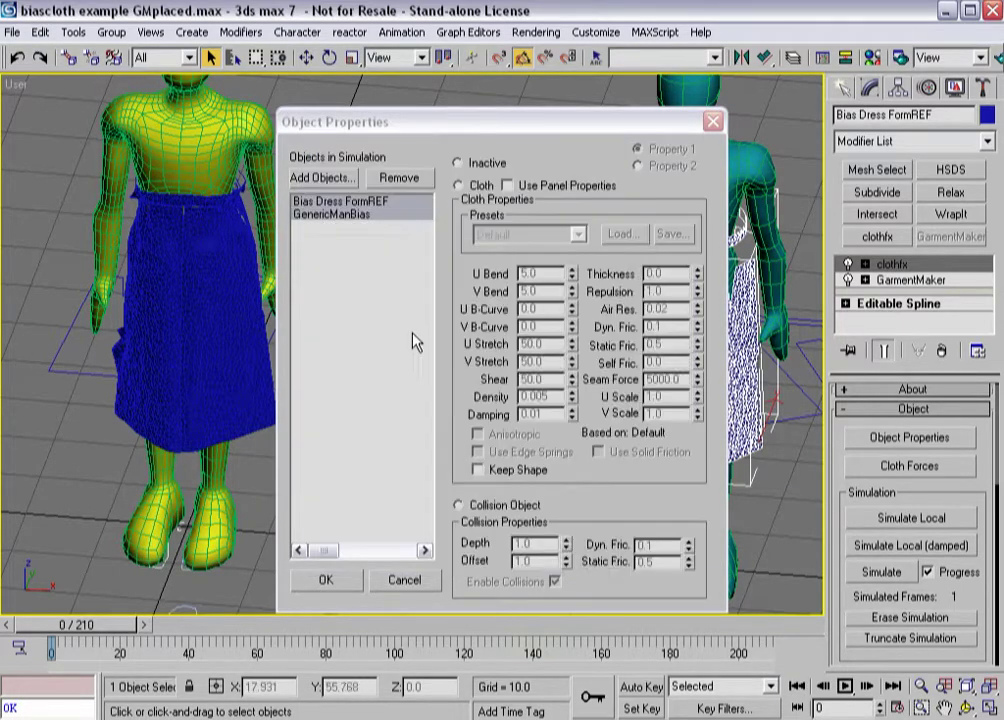
Step: Make GenericManBias a collision object, replace its collision offset value, and accept the object properties
{"action": "left_click", "coordinate": [335, 216]}
{"action": "left_click", "coordinate": [458, 506]}
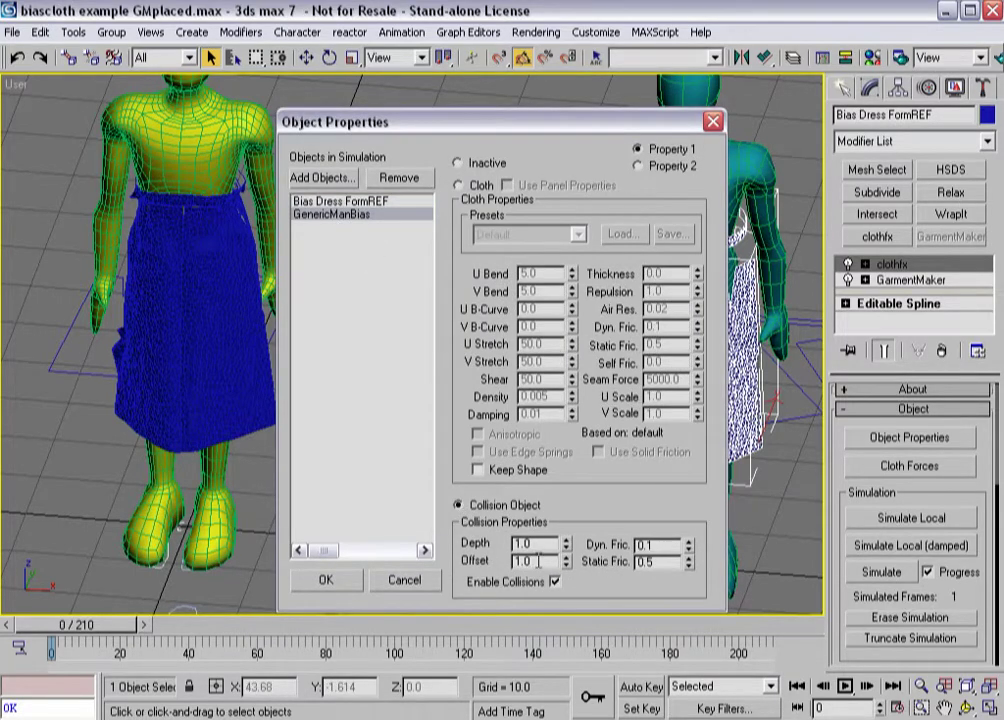
{"action": "double_click", "coordinate": [516, 561]}
{"action": "key", "text": "BackSpace"}
{"action": "left_click", "coordinate": [326, 579]}
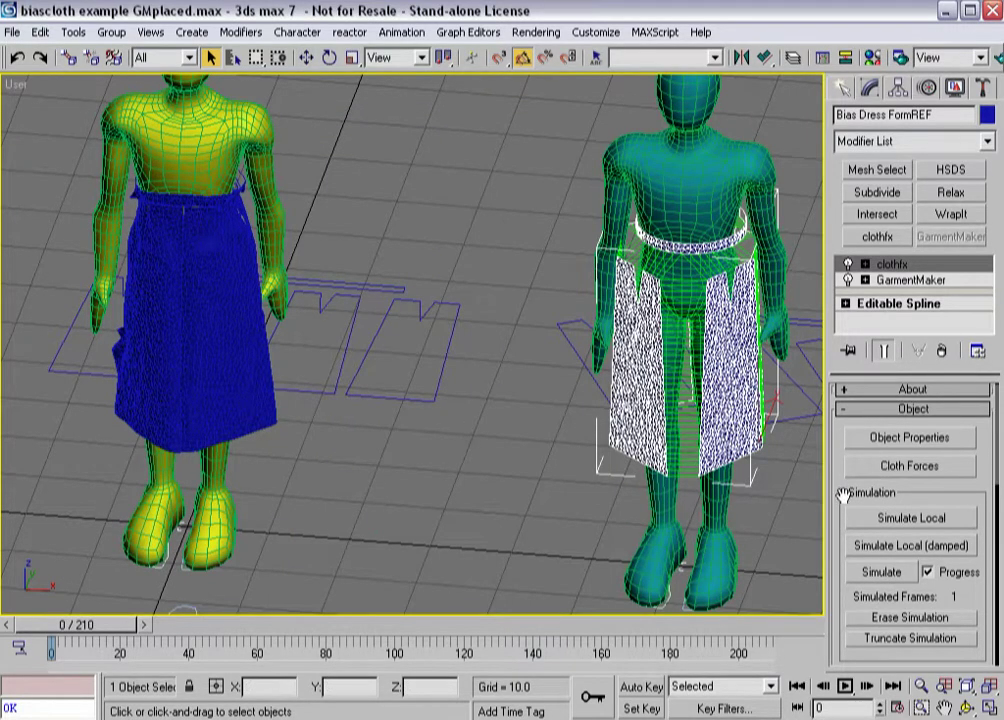
Step: Run a local simulation on Bias Dress FormREF to sew its panels around the teal figure, and stop it once they close
{"action": "left_click_drag", "start_coordinate": [838, 489], "coordinate": [825, 447]}
{"action": "scroll", "coordinate": [840, 440], "scroll_direction": "down", "scroll_amount": 5}
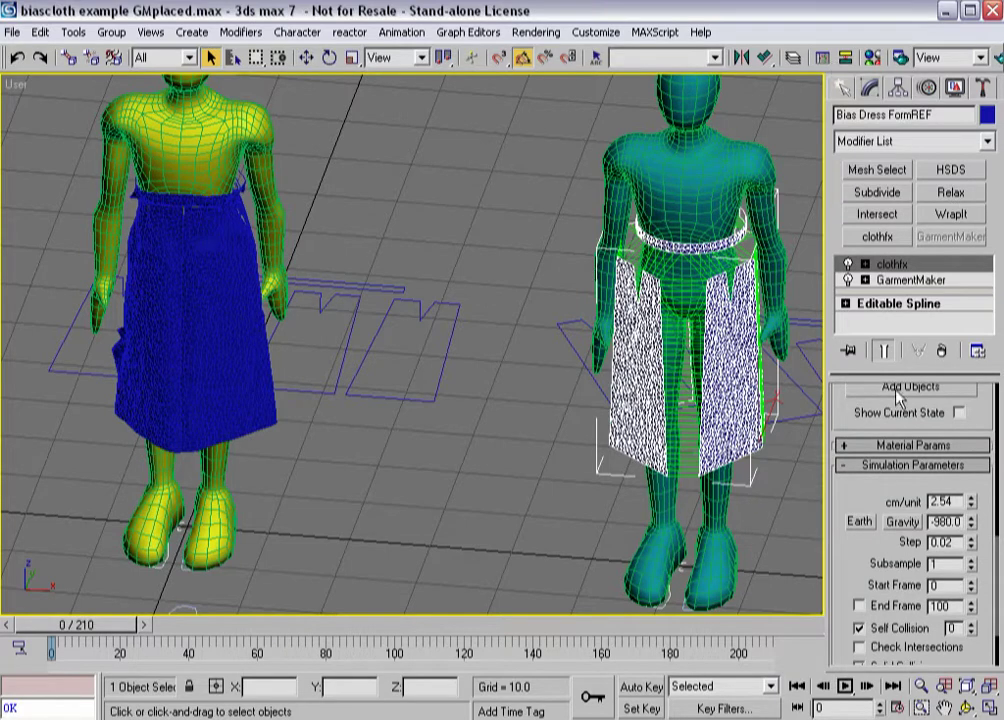
{"action": "scroll", "coordinate": [859, 490], "scroll_direction": "down", "scroll_amount": 2}
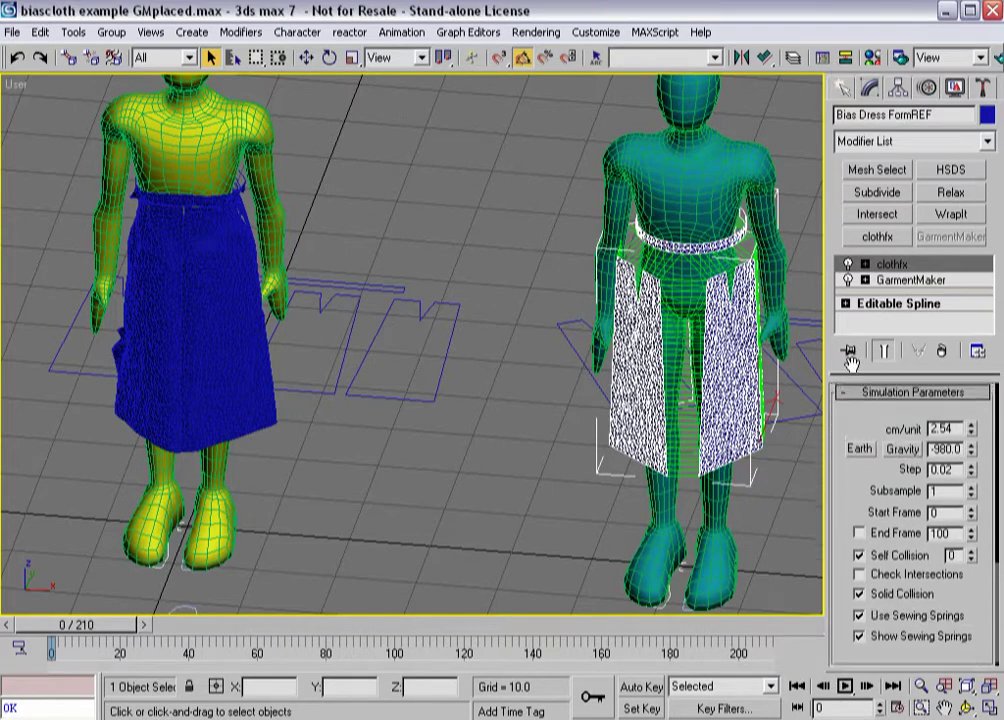
{"action": "scroll", "coordinate": [859, 470], "scroll_direction": "down", "scroll_amount": 6}
{"action": "scroll", "coordinate": [835, 495], "scroll_direction": "up", "scroll_amount": 3}
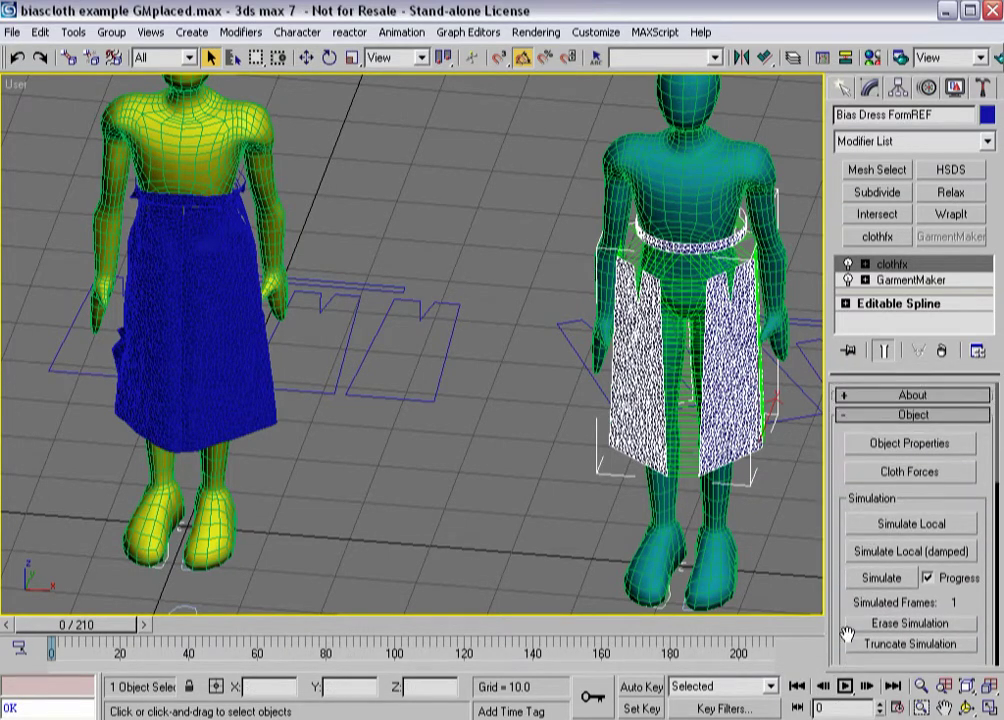
{"action": "left_click", "coordinate": [876, 530]}
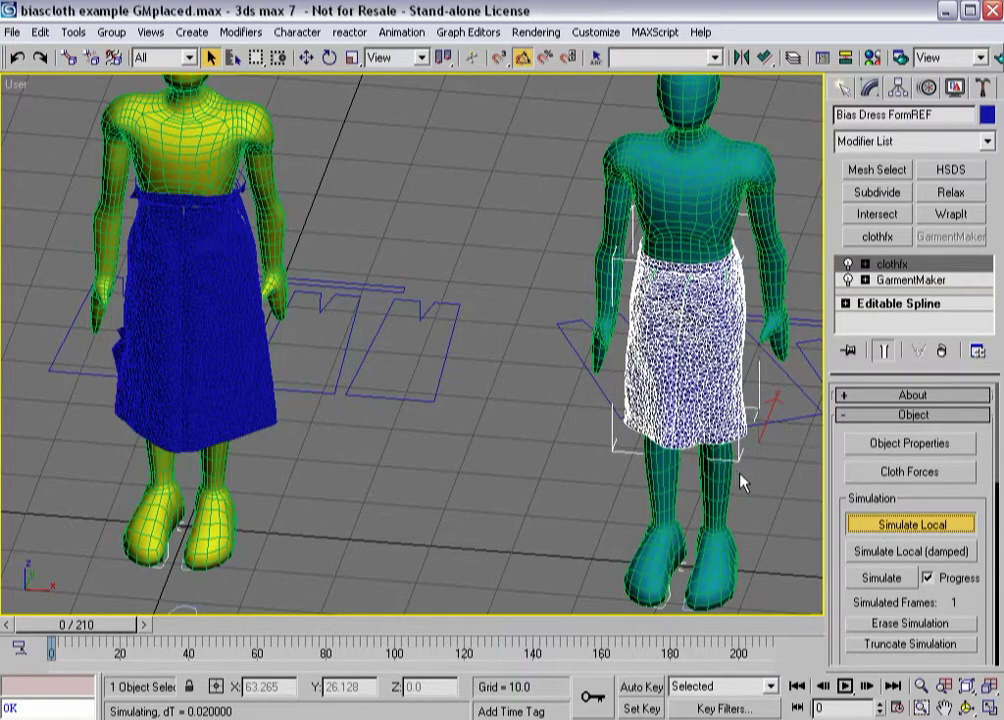
{"action": "key", "text": "Escape"}
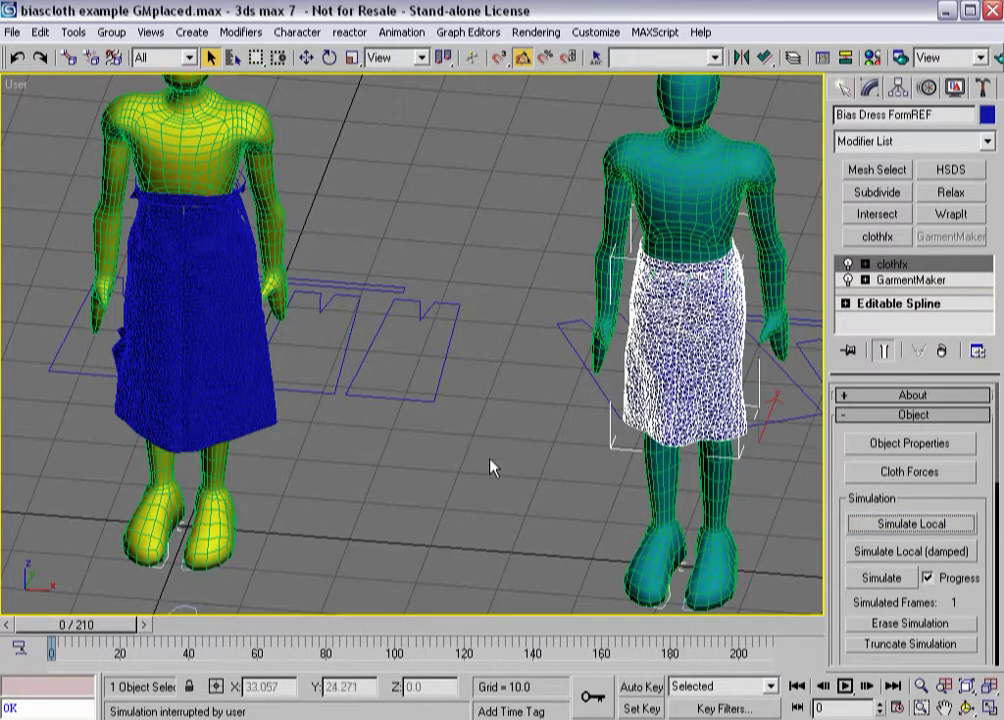
Step: Select NonBias Dress FormREF on the yellow figure and turn off Use Sewing Springs in its simulation parameters
{"action": "middle_click_drag", "start_coordinate": [489, 466], "coordinate": [459, 448], "text": "alt"}
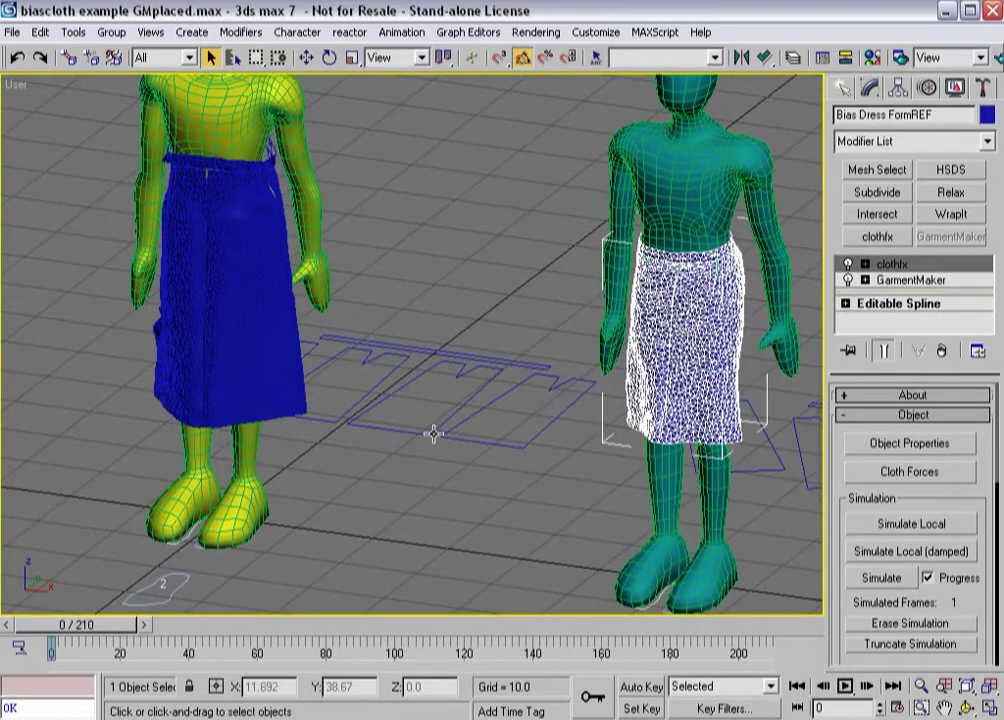
{"action": "left_click", "coordinate": [432, 433]}
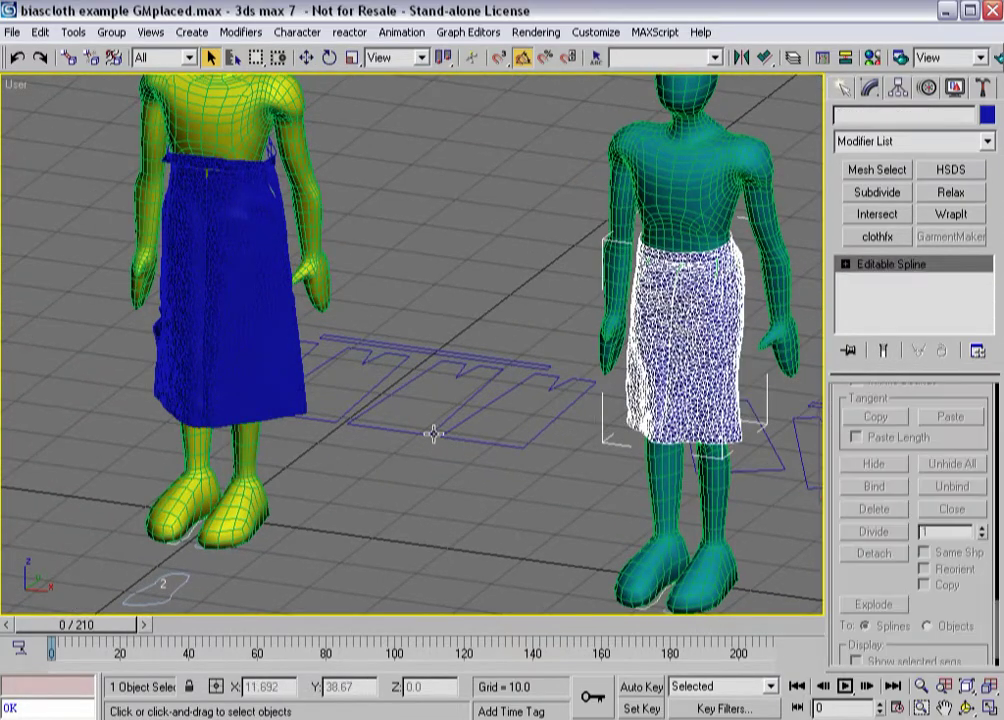
{"action": "left_click", "coordinate": [287, 411]}
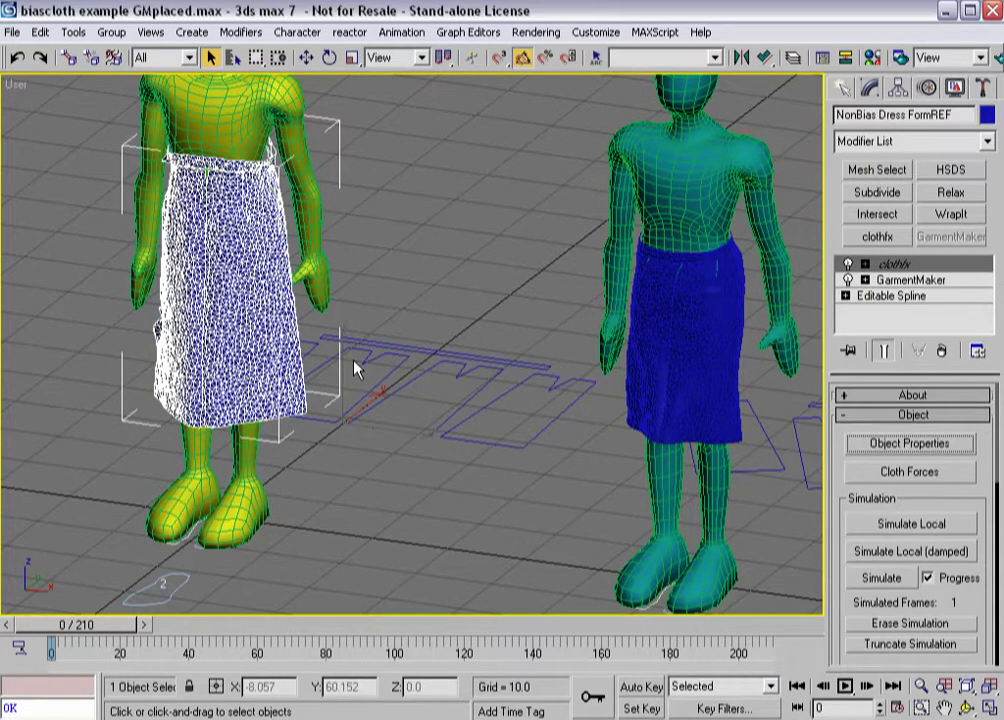
{"action": "middle_click_drag", "start_coordinate": [556, 422], "coordinate": [473, 398]}
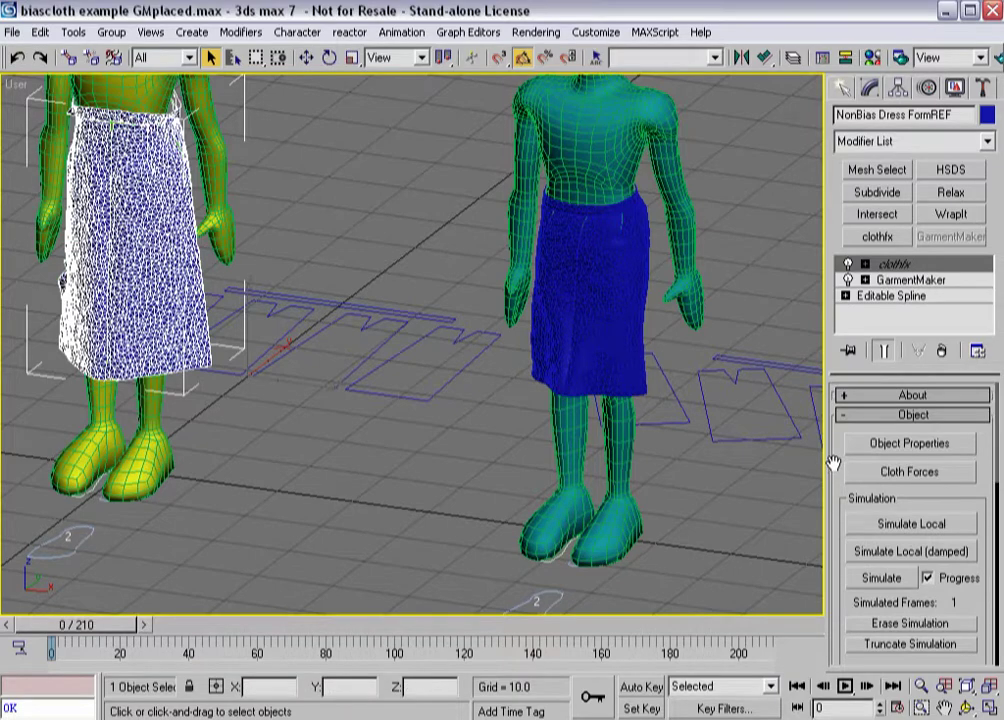
{"action": "left_click_drag", "start_coordinate": [833, 465], "coordinate": [796, 193]}
{"action": "scroll", "coordinate": [829, 572], "scroll_direction": "down", "scroll_amount": 3}
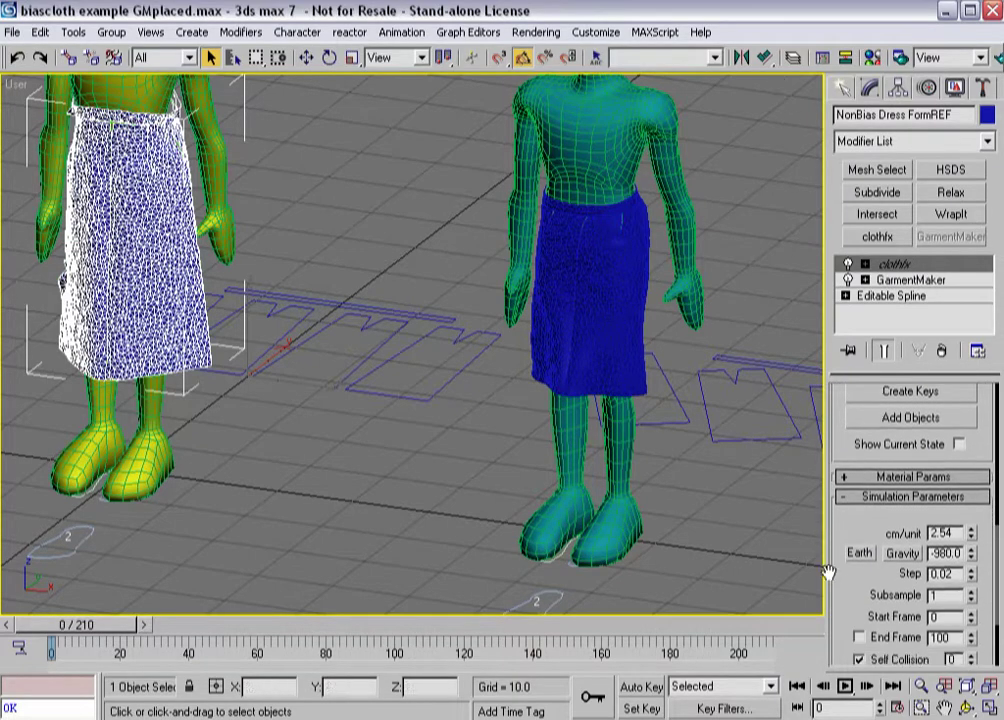
{"action": "left_click_drag", "start_coordinate": [829, 572], "coordinate": [837, 452]}
{"action": "left_click", "coordinate": [858, 609]}
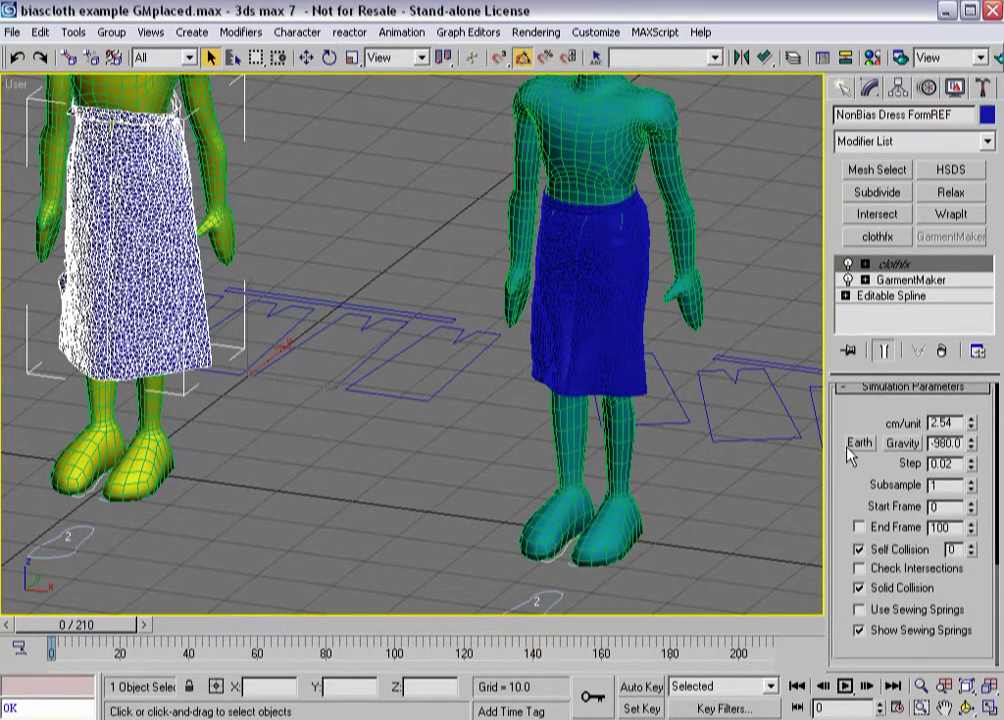
Step: Run a damped local simulation on the non-bias dress to settle the cloth, and stop it
{"action": "scroll", "coordinate": [854, 420], "scroll_direction": "up", "scroll_amount": 5}
{"action": "left_click", "coordinate": [886, 455]}
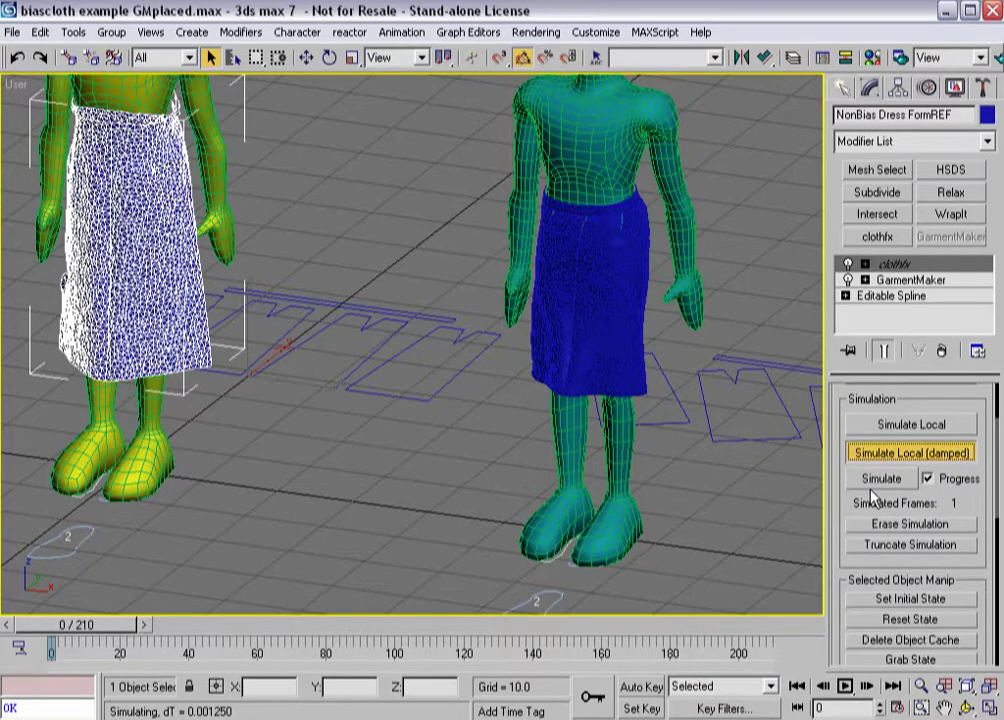
{"action": "key", "text": "Escape"}
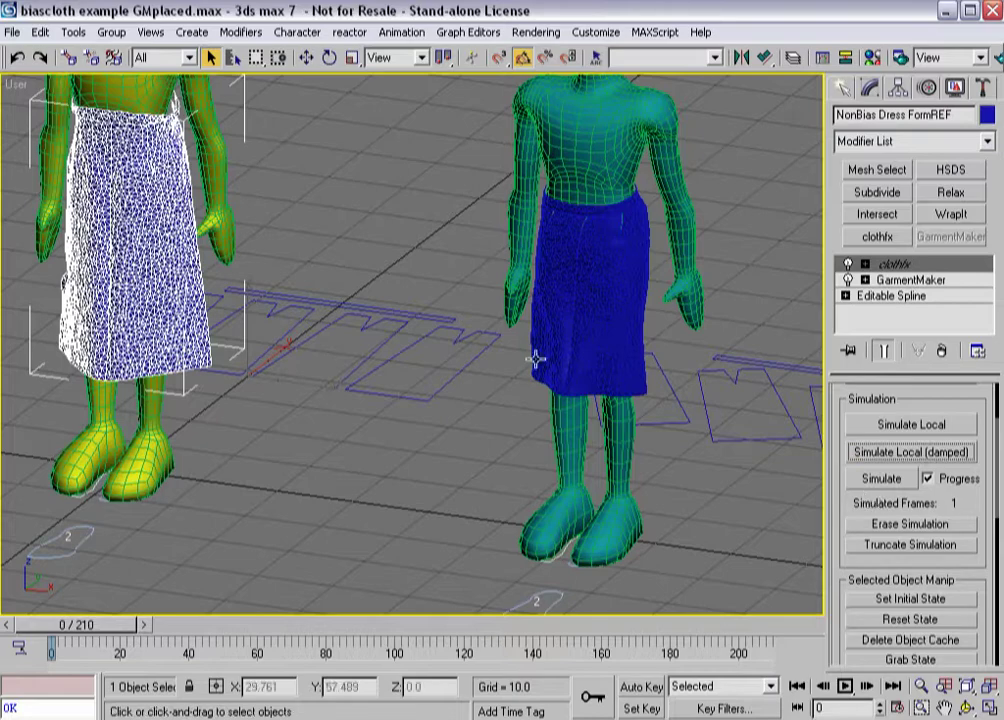
Step: Select Bias Dress FormREF on the teal figure and turn off Use Sewing Springs for its simulation
{"action": "middle_click_drag", "start_coordinate": [105, 301], "coordinate": [264, 388], "text": "alt"}
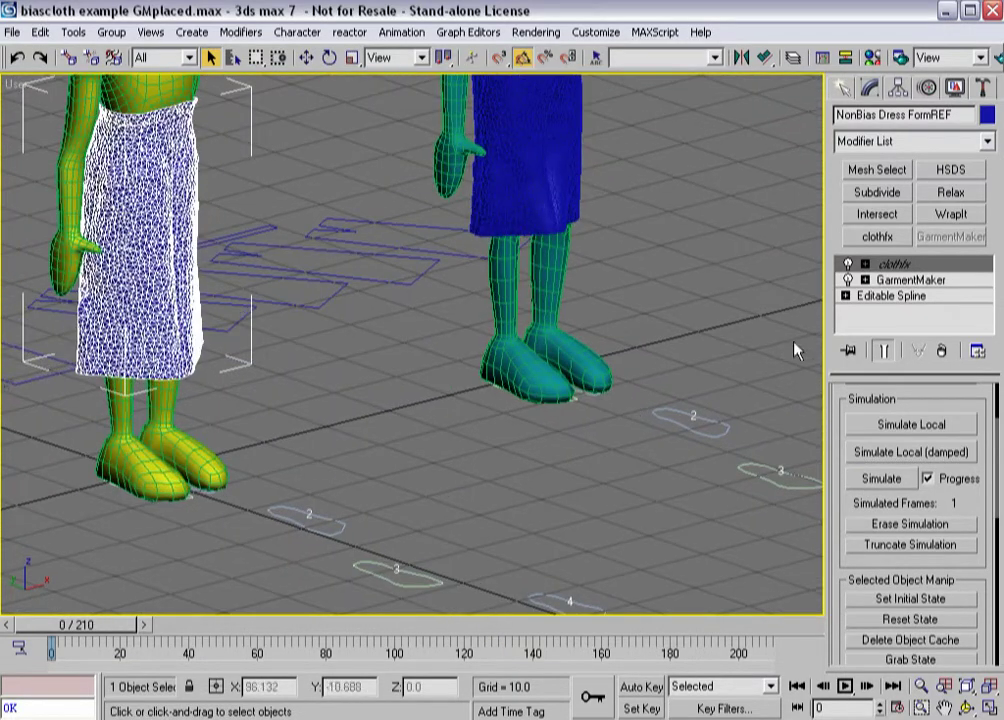
{"action": "left_click", "coordinate": [890, 296]}
{"action": "left_click", "coordinate": [483, 226]}
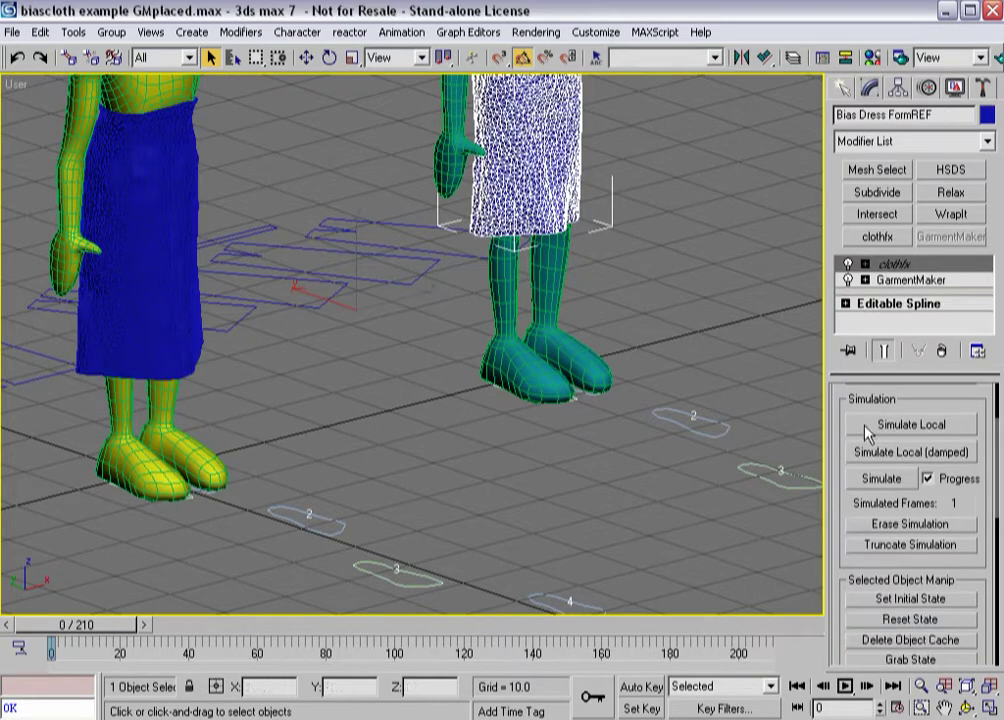
{"action": "left_click_drag", "start_coordinate": [845, 576], "coordinate": [846, 285]}
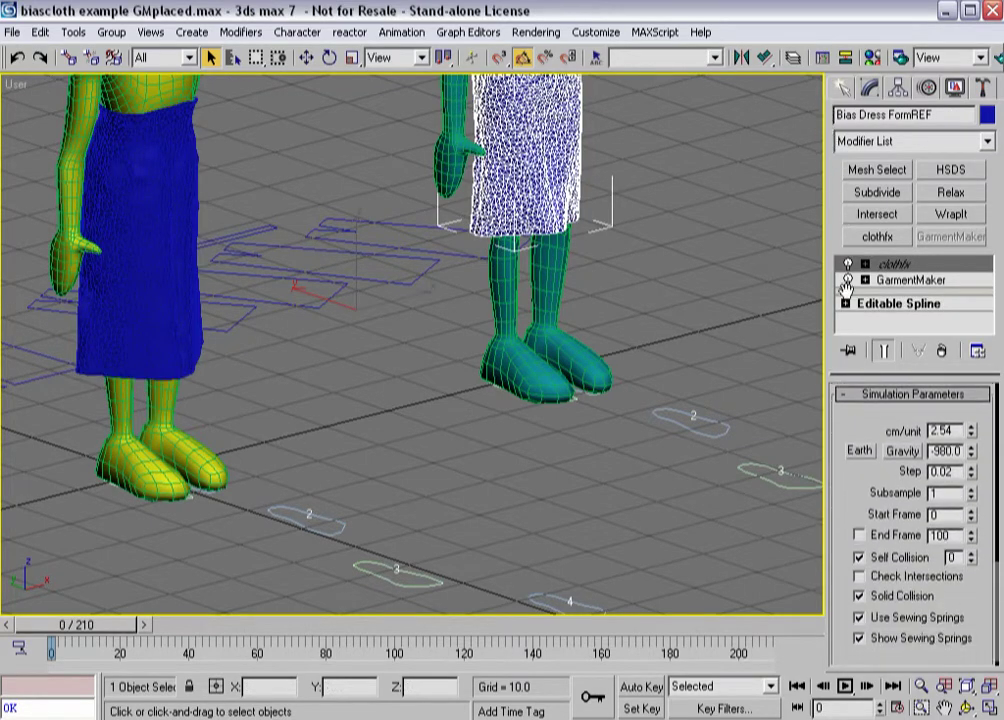
{"action": "left_click", "coordinate": [858, 617]}
Step: Settle the bias dress with a damped local simulation, and stop it
{"action": "scroll", "coordinate": [855, 435], "scroll_direction": "down", "scroll_amount": 5}
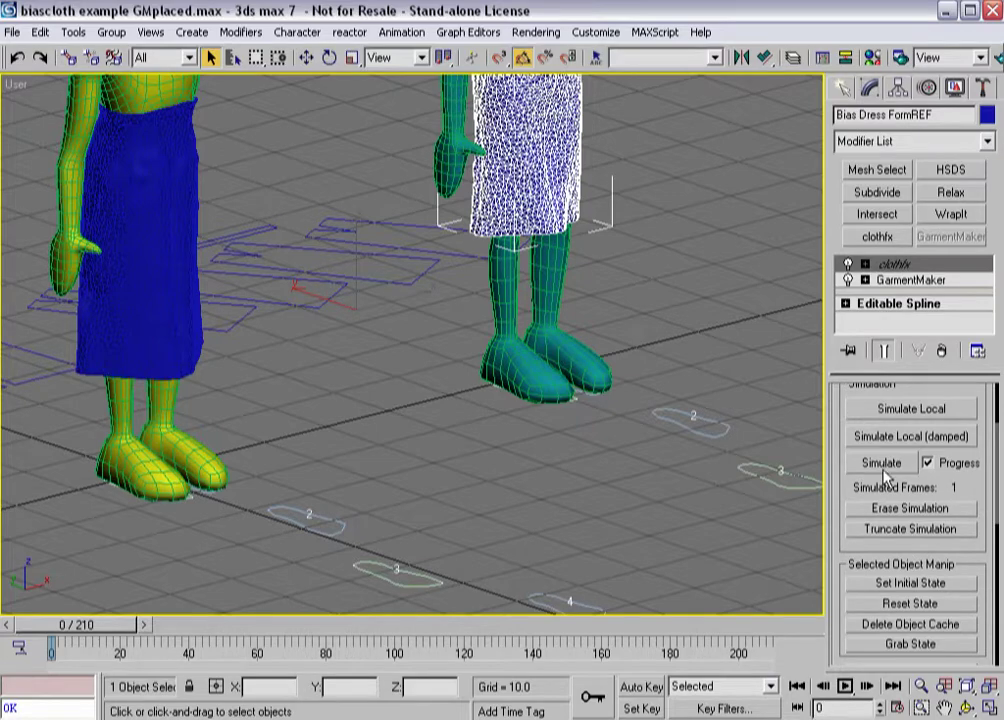
{"action": "left_click", "coordinate": [876, 441]}
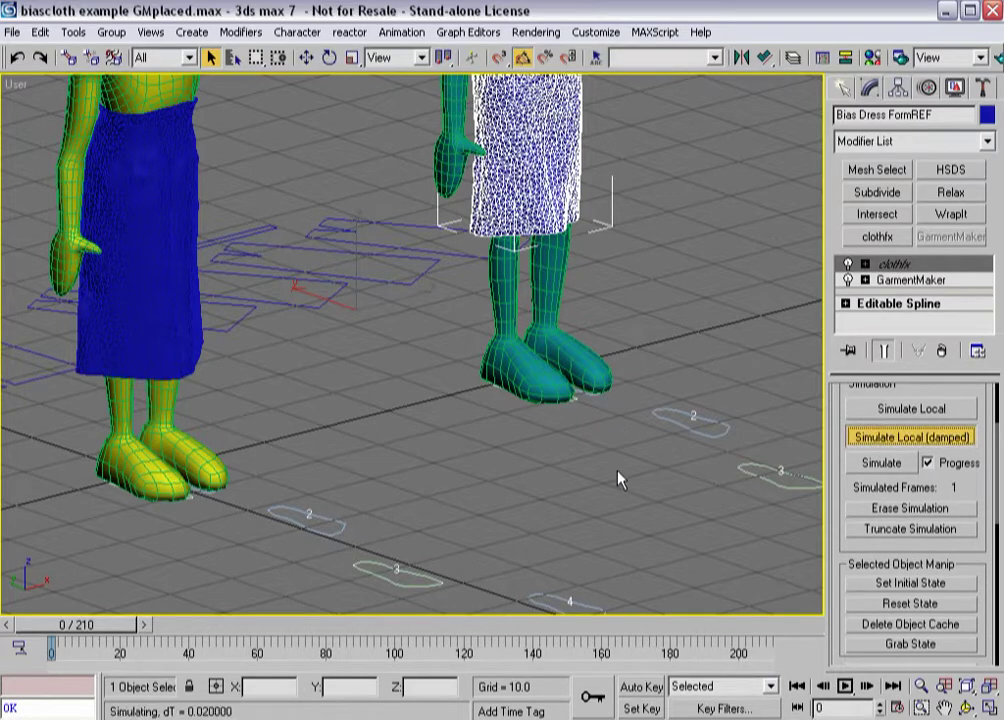
{"action": "scroll", "coordinate": [592, 401], "scroll_direction": "up", "scroll_amount": 2}
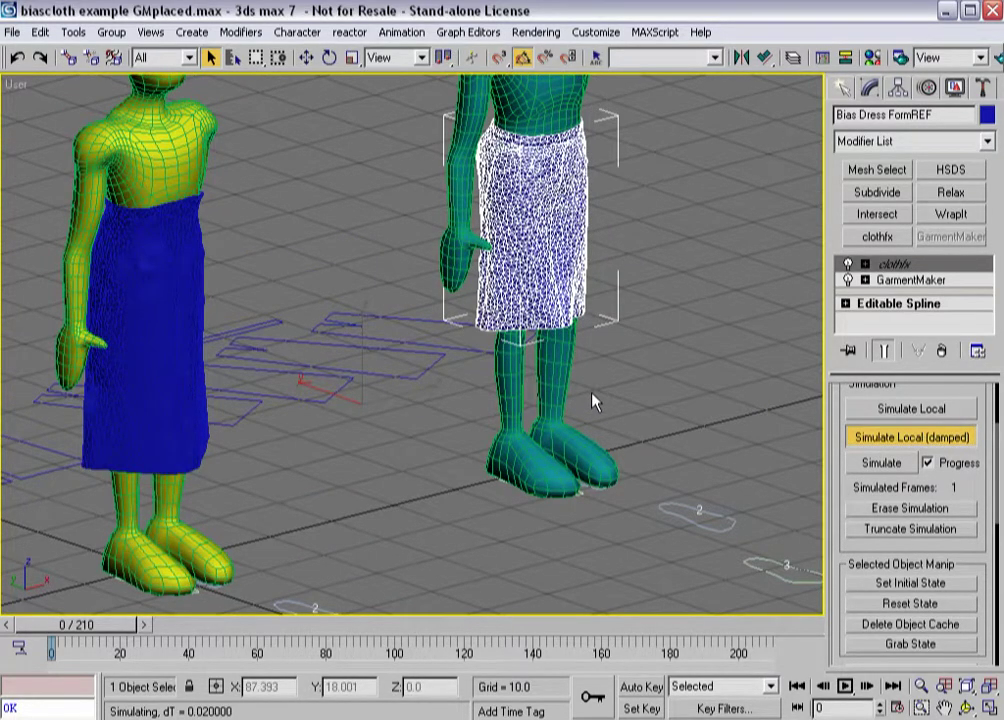
{"action": "key", "text": "Escape"}
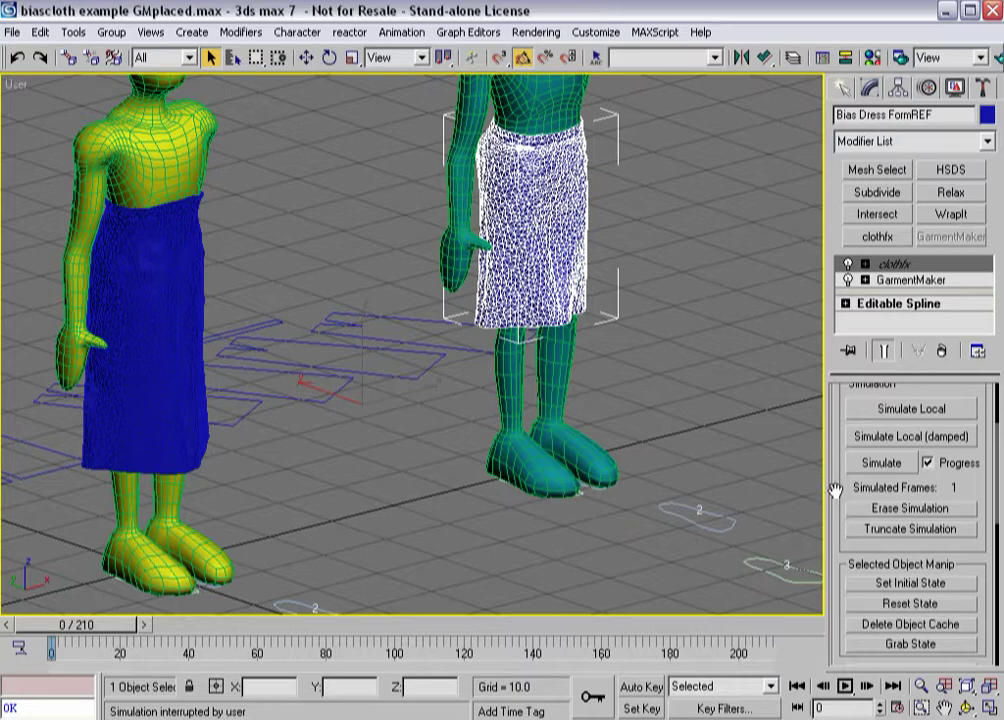
Step: At the clothfx Group level of the bias dress, select the vertices along the waistband's top edge in a front wireframe view
{"action": "left_click", "coordinate": [880, 263]}
{"action": "left_click", "coordinate": [865, 263]}
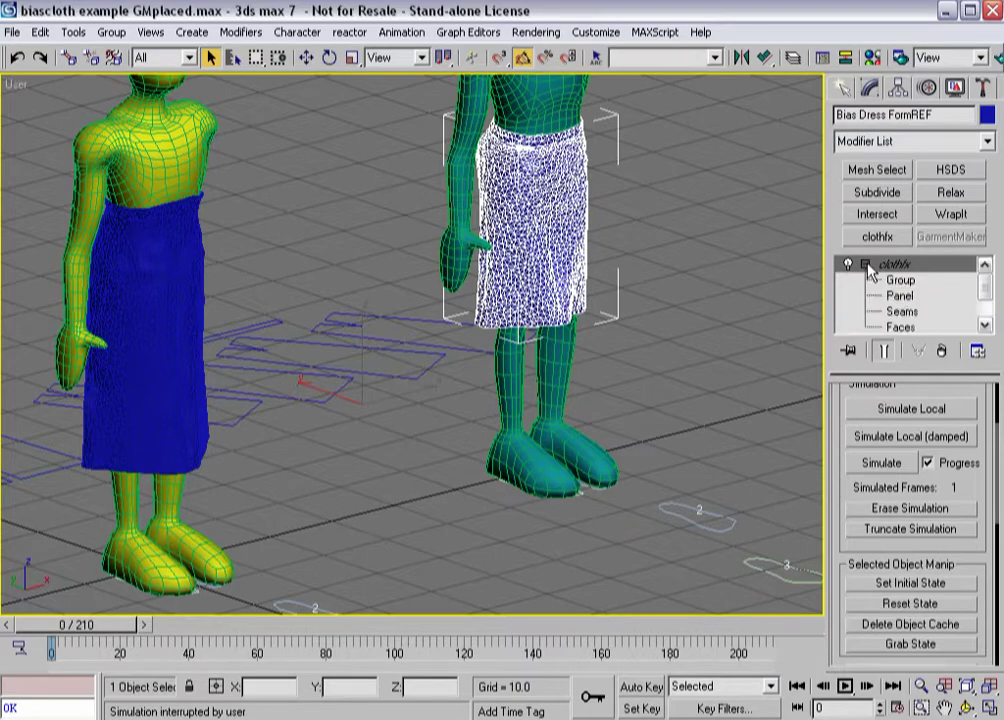
{"action": "left_click", "coordinate": [880, 280]}
{"action": "middle_click_drag", "start_coordinate": [594, 371], "coordinate": [511, 359], "text": "alt"}
{"action": "key", "text": "f"}
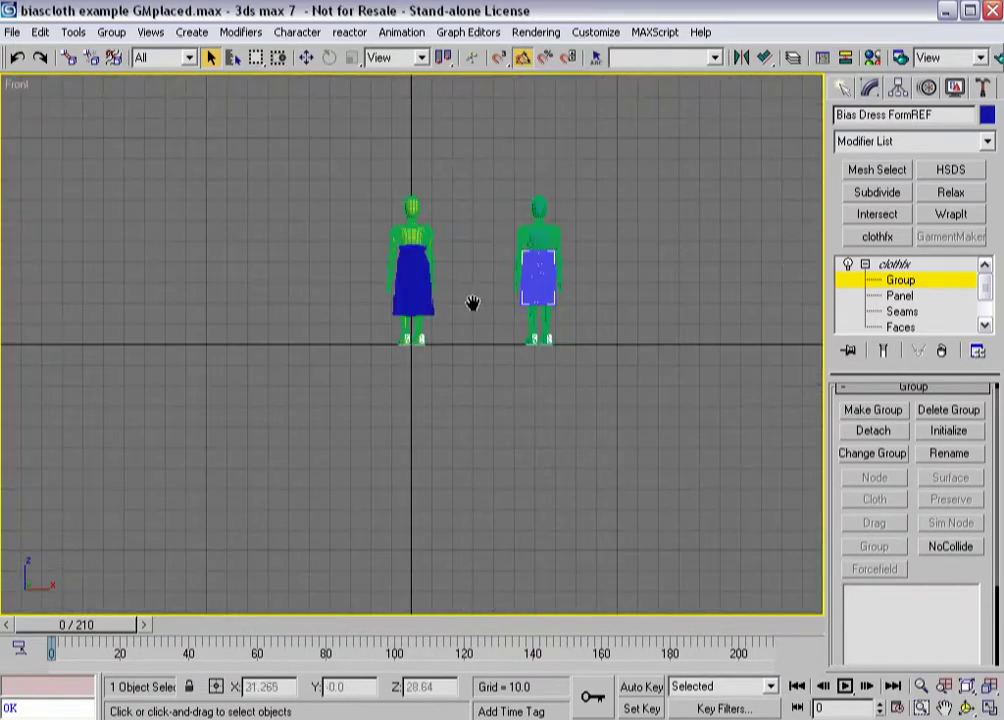
{"action": "middle_click_drag", "start_coordinate": [471, 303], "coordinate": [394, 383]}
{"action": "scroll", "coordinate": [394, 363], "scroll_direction": "up", "scroll_amount": 10}
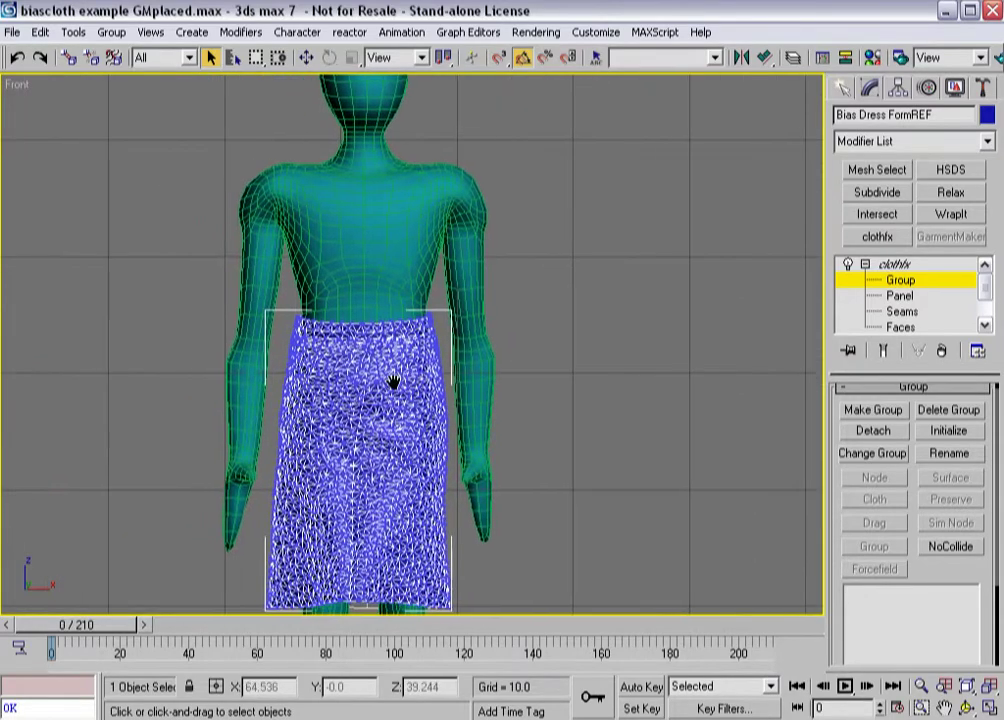
{"action": "scroll", "coordinate": [396, 385], "scroll_direction": "up", "scroll_amount": 6}
{"action": "middle_click_drag", "start_coordinate": [333, 383], "coordinate": [472, 397]}
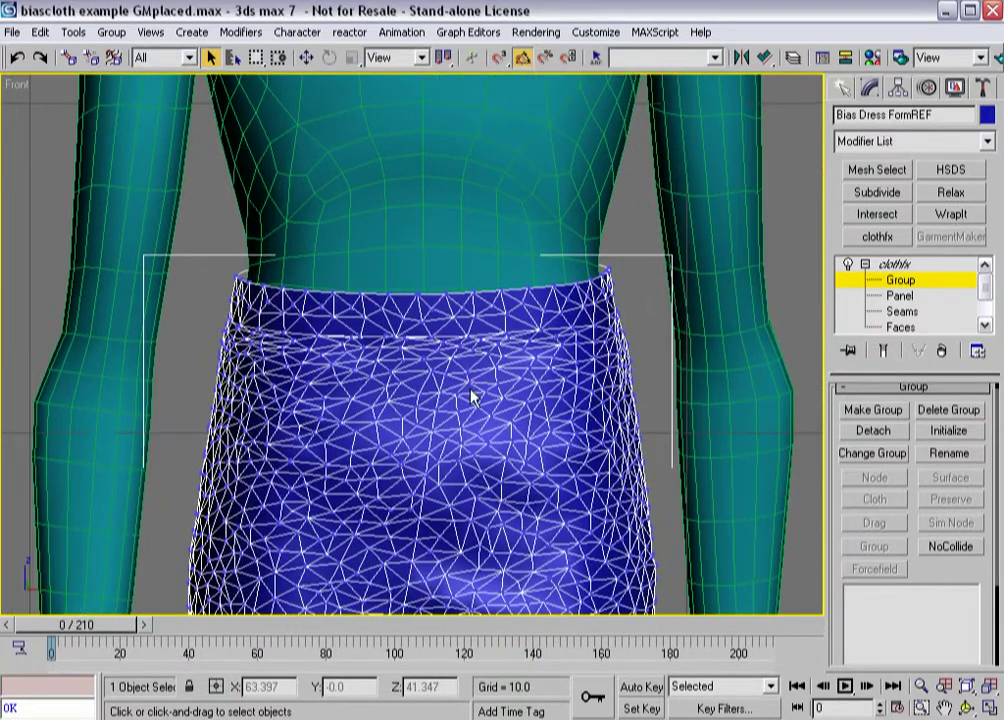
{"action": "key", "text": "F3"}
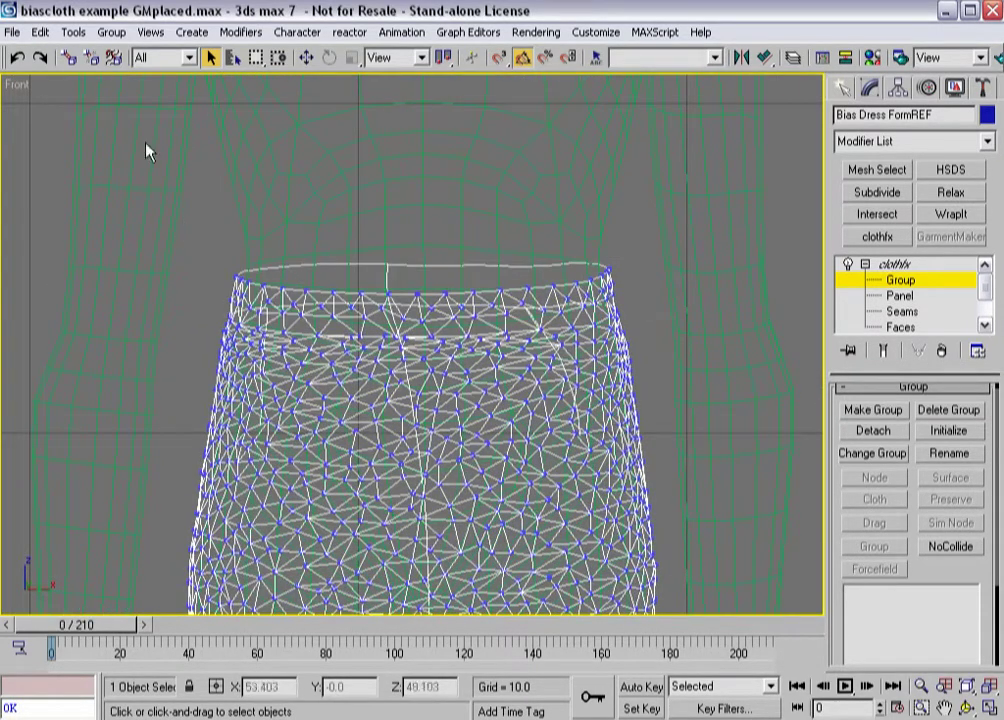
{"action": "left_click_drag", "start_coordinate": [258, 67], "coordinate": [258, 152]}
{"action": "mouse_move", "coordinate": [219, 256]}
{"action": "left_mouse_down"}
{"action": "mouse_move", "coordinate": [287, 296]}
{"action": "mouse_move", "coordinate": [563, 295]}
{"action": "mouse_move", "coordinate": [621, 271]}
{"action": "mouse_move", "coordinate": [466, 235]}
{"action": "mouse_move", "coordinate": [233, 273]}
{"action": "mouse_move", "coordinate": [329, 305]}
{"action": "mouse_move", "coordinate": [464, 298]}
{"action": "mouse_move", "coordinate": [520, 220]}
{"action": "left_mouse_up"}
Step: Deselect the stray vertices below the waistband's top edge around the dress, and save the scene
{"action": "middle_click_drag", "start_coordinate": [383, 260], "coordinate": [343, 372], "text": "alt"}
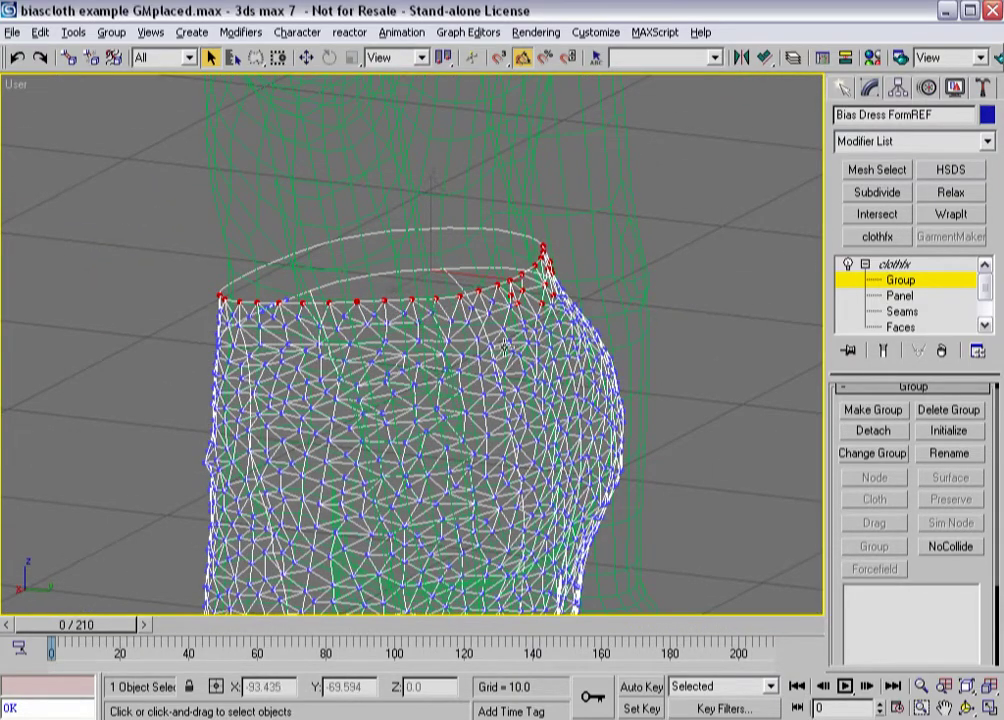
{"action": "middle_click_drag", "start_coordinate": [387, 282], "coordinate": [374, 397], "text": "alt"}
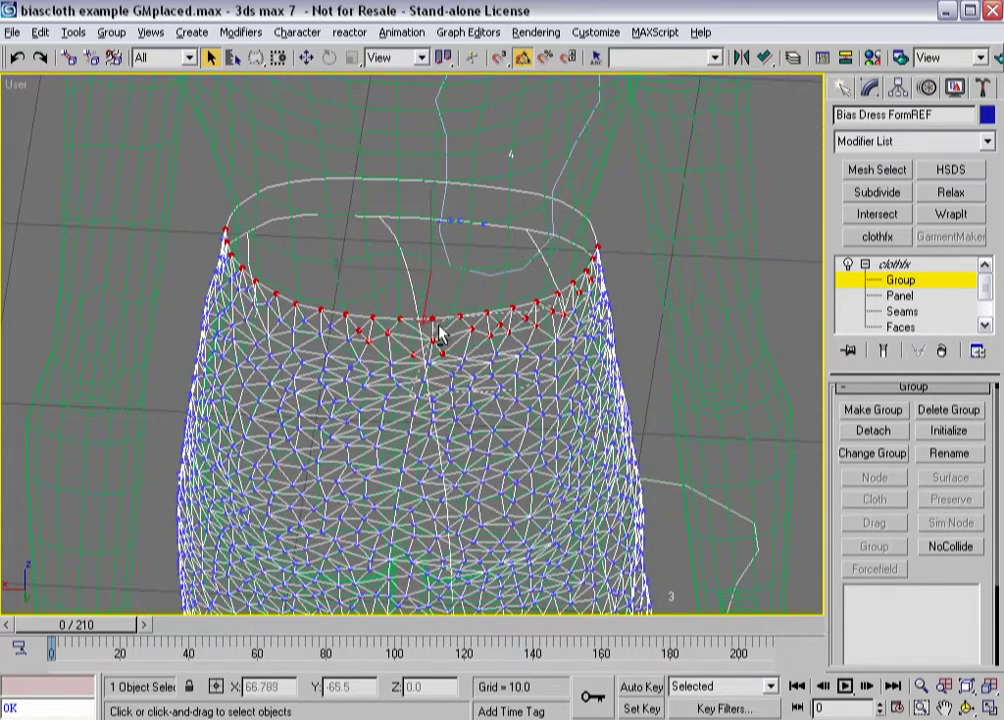
{"action": "left_click_drag", "start_coordinate": [354, 331], "coordinate": [475, 374], "text": "alt"}
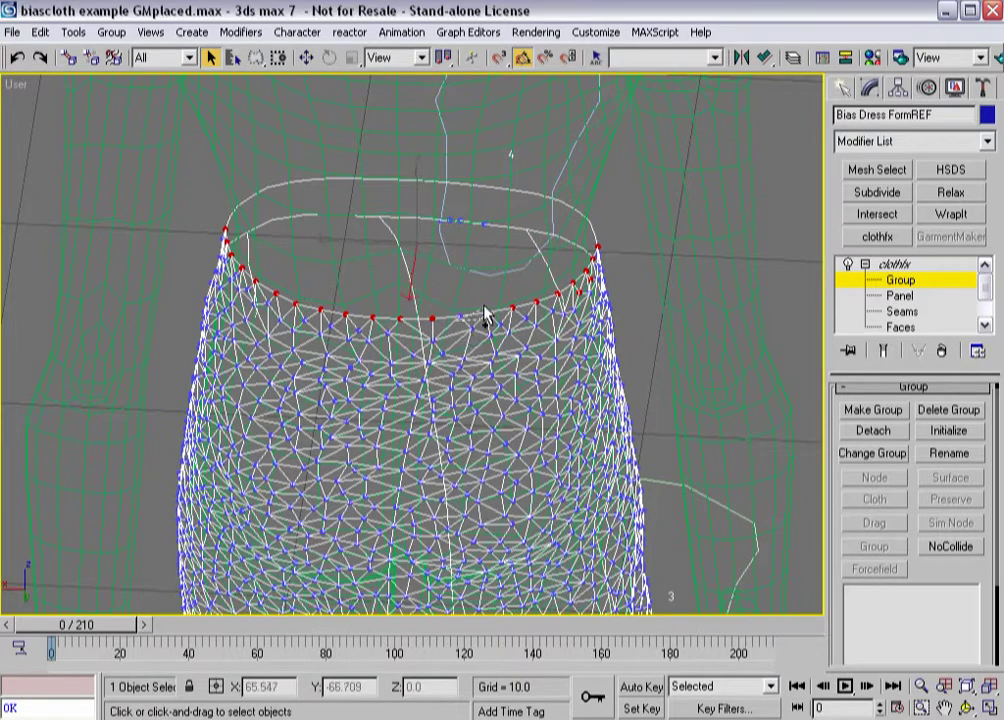
{"action": "middle_click_drag", "start_coordinate": [462, 334], "coordinate": [497, 381], "text": "alt"}
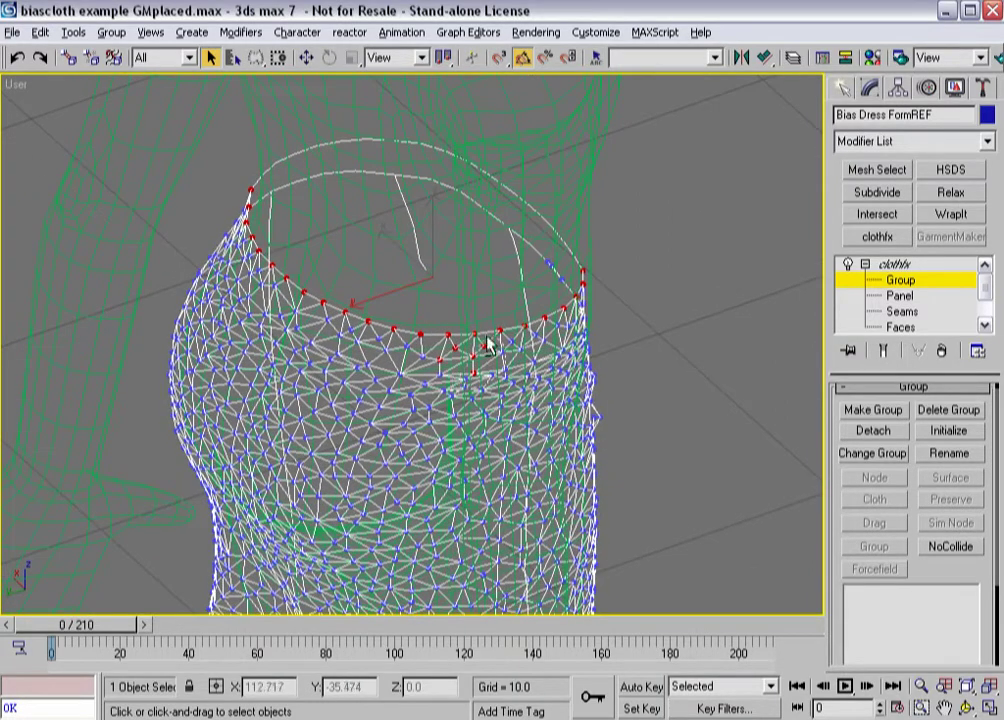
{"action": "key", "text": "ctrl+s"}
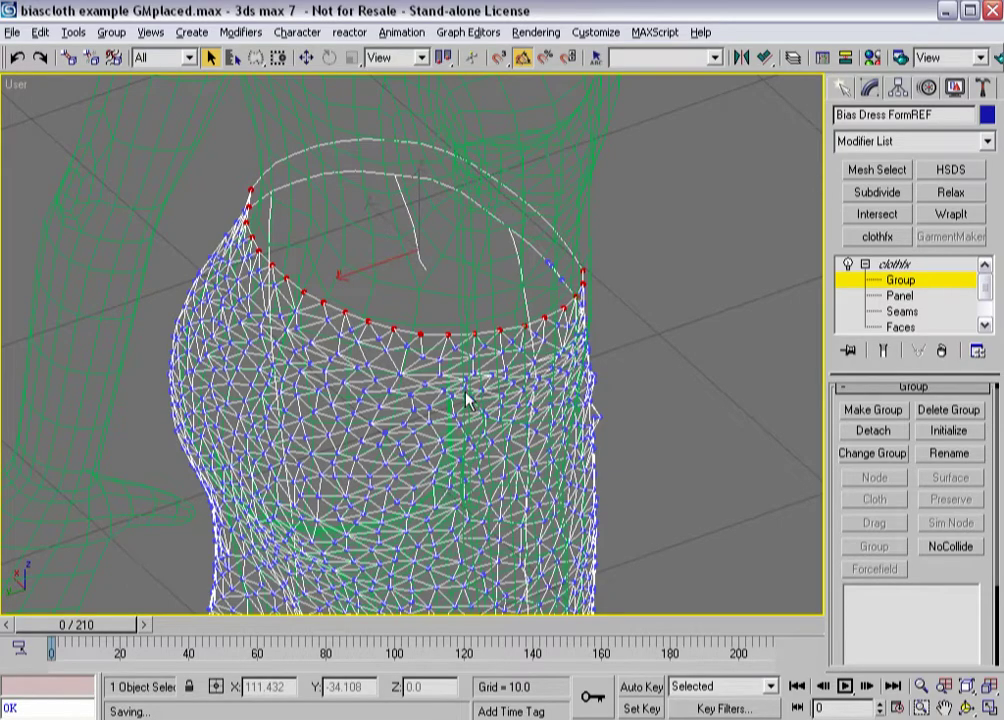
Step: Make a group named Waistband from the selected vertices and constrain it to the surface of the teal figure
{"action": "middle_click_drag", "start_coordinate": [466, 399], "coordinate": [497, 399], "text": "alt"}
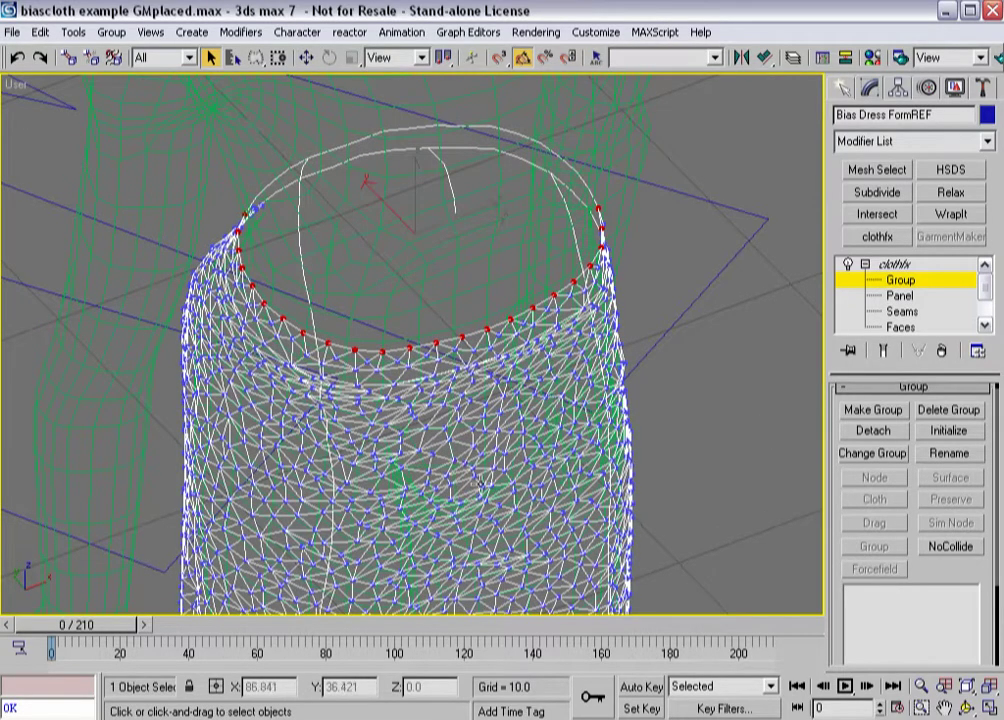
{"action": "middle_click_drag", "start_coordinate": [377, 381], "coordinate": [403, 407], "text": "alt"}
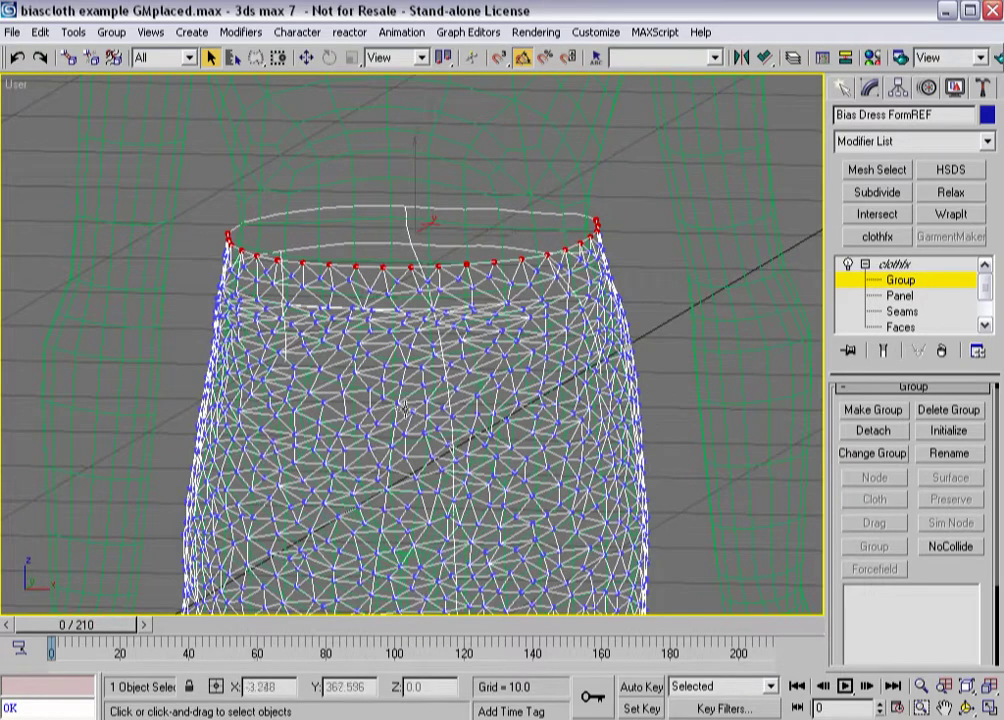
{"action": "left_click", "coordinate": [873, 413]}
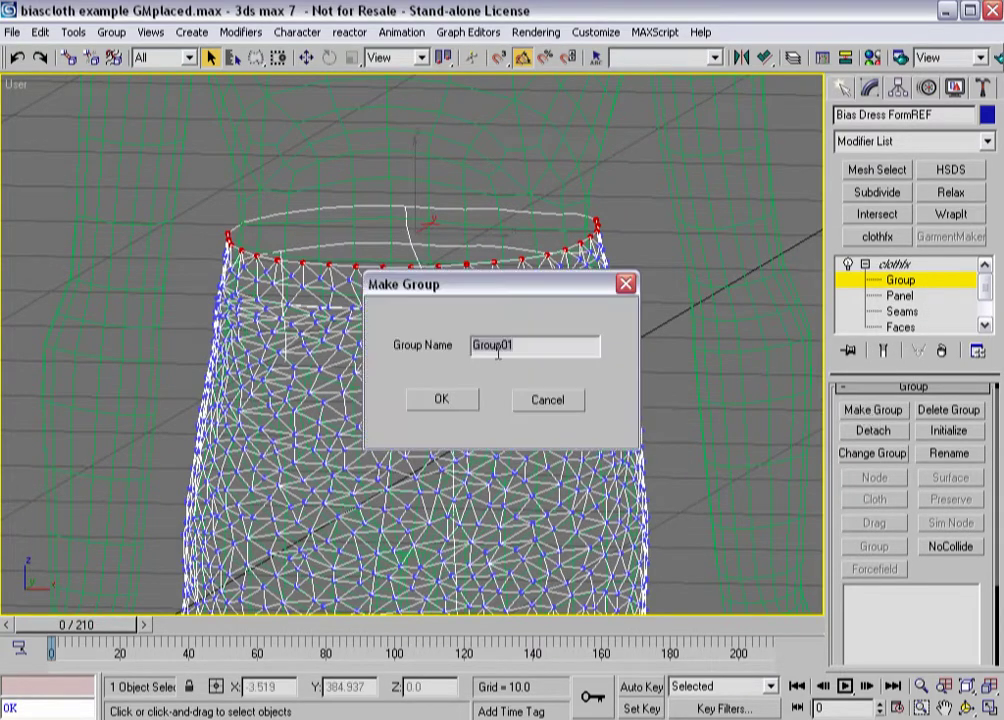
{"action": "type", "text": "Waistband"}
{"action": "left_click", "coordinate": [439, 401]}
{"action": "left_click", "coordinate": [950, 478]}
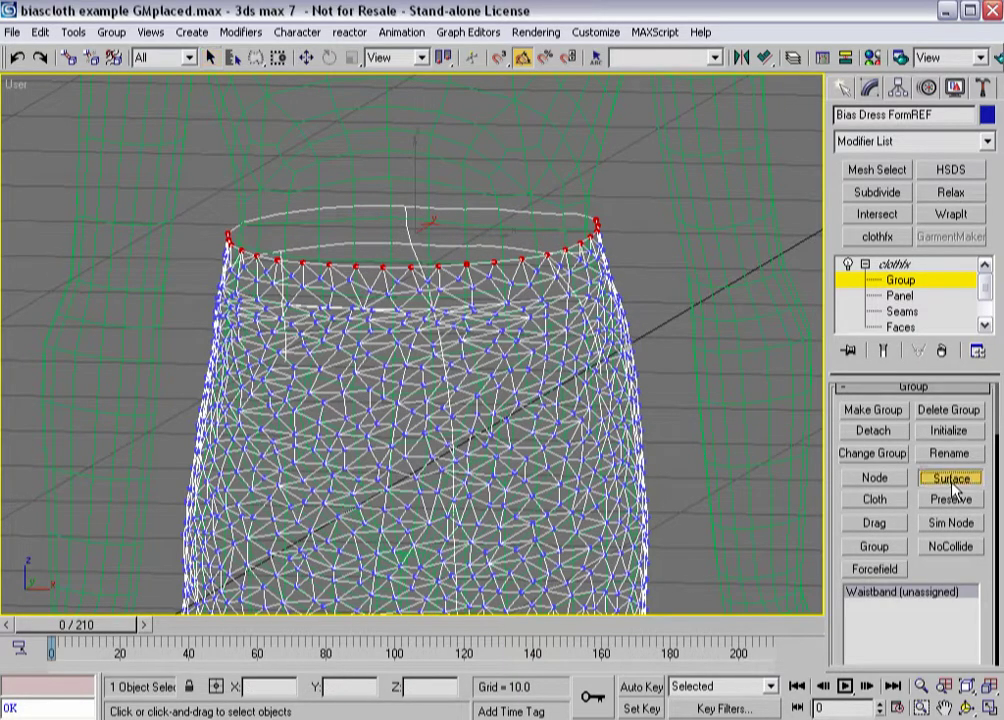
{"action": "left_click", "coordinate": [725, 233]}
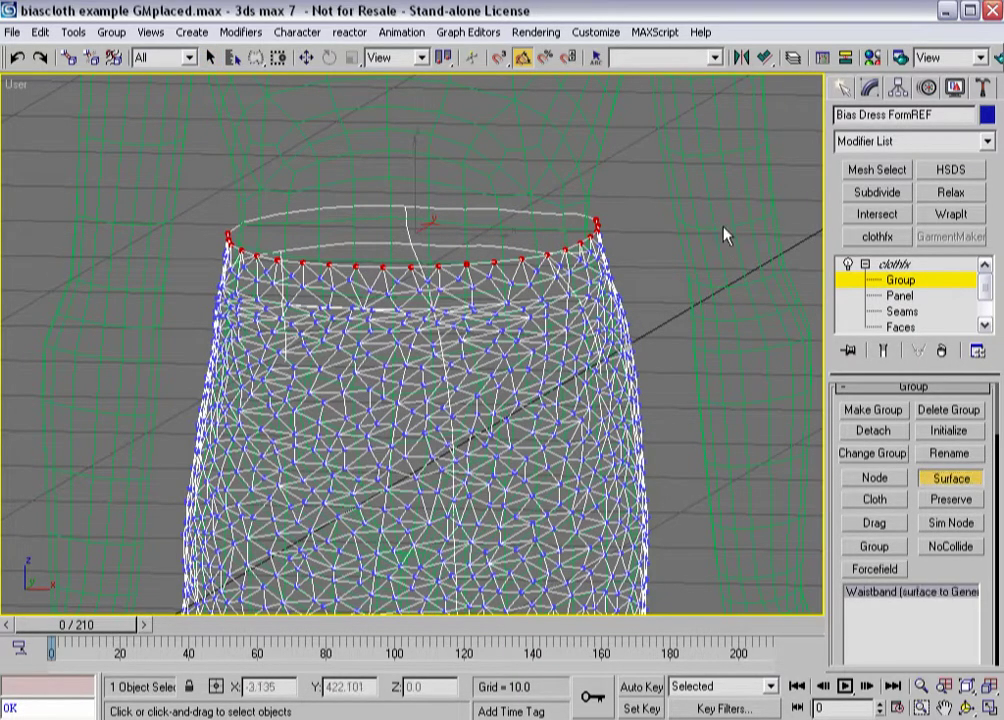
Step: Select the bias dress vertices from the waist down to the lower skirt and make a group named SkirtVerts from them
{"action": "key", "text": "f"}
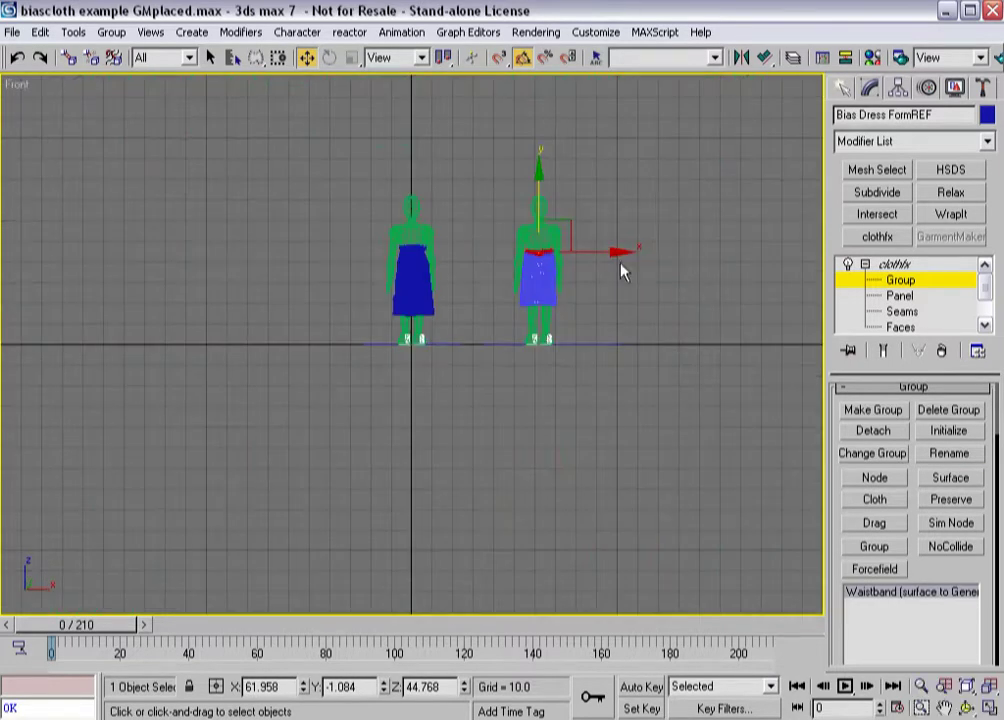
{"action": "middle_click_drag", "start_coordinate": [511, 321], "coordinate": [455, 353]}
{"action": "scroll", "coordinate": [455, 353], "scroll_direction": "up", "scroll_amount": 8}
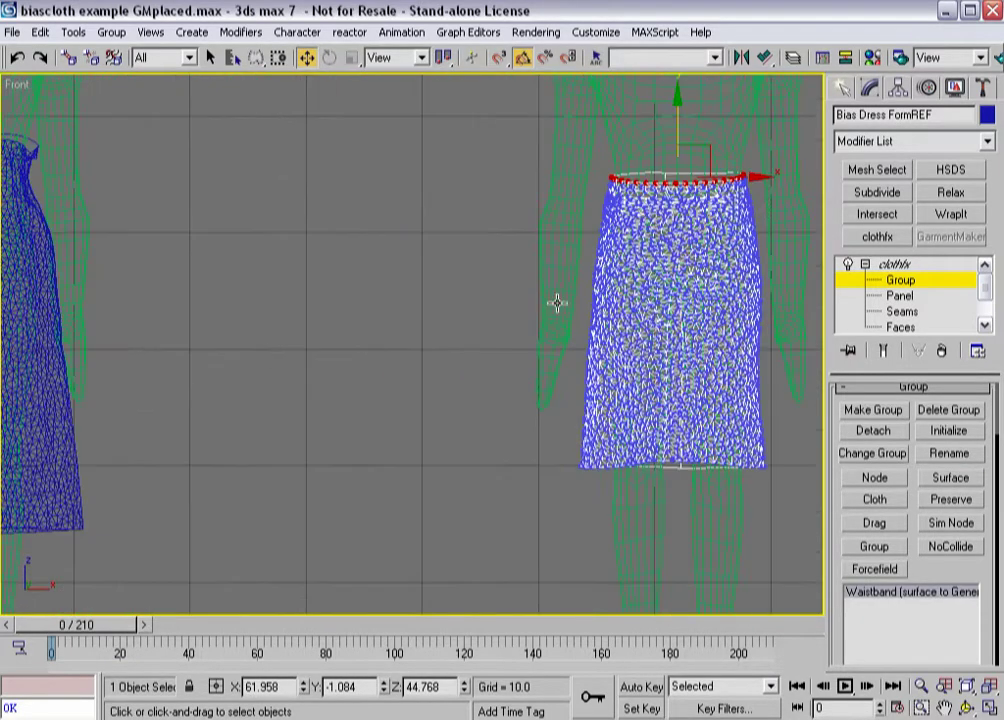
{"action": "middle_click_drag", "start_coordinate": [580, 285], "coordinate": [478, 355]}
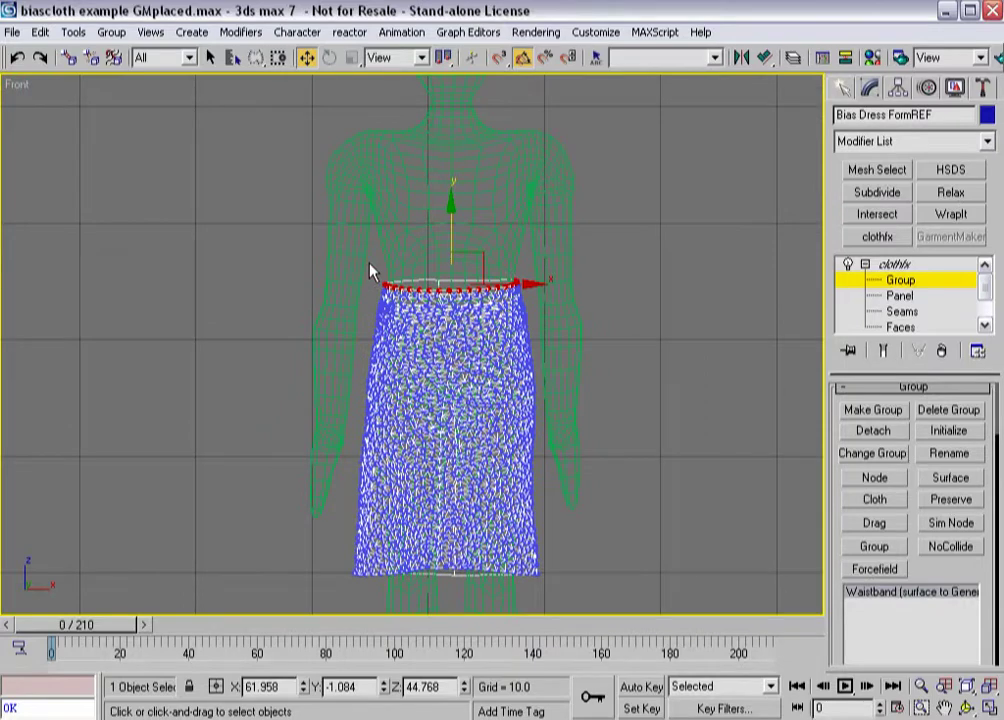
{"action": "mouse_move", "coordinate": [372, 269]}
{"action": "left_mouse_down"}
{"action": "mouse_move", "coordinate": [331, 454]}
{"action": "mouse_move", "coordinate": [346, 491]}
{"action": "mouse_move", "coordinate": [431, 494]}
{"action": "mouse_move", "coordinate": [575, 390]}
{"action": "left_mouse_up"}
{"action": "left_click_drag", "start_coordinate": [428, 244], "coordinate": [378, 264]}
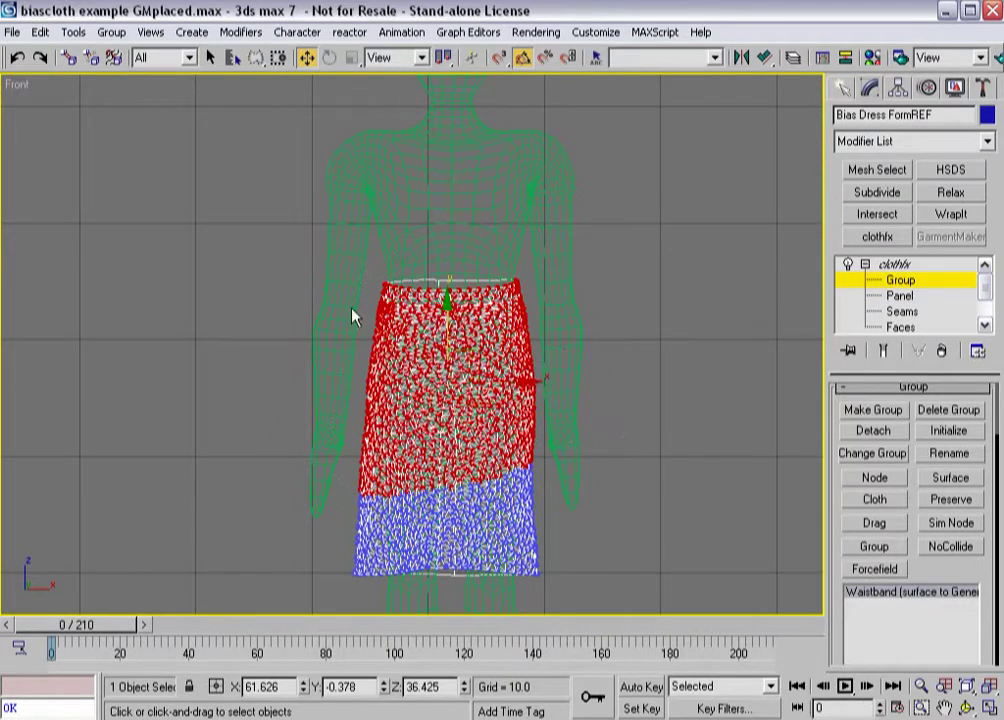
{"action": "left_click", "coordinate": [874, 415]}
{"action": "type", "text": "SkirtVerts"}
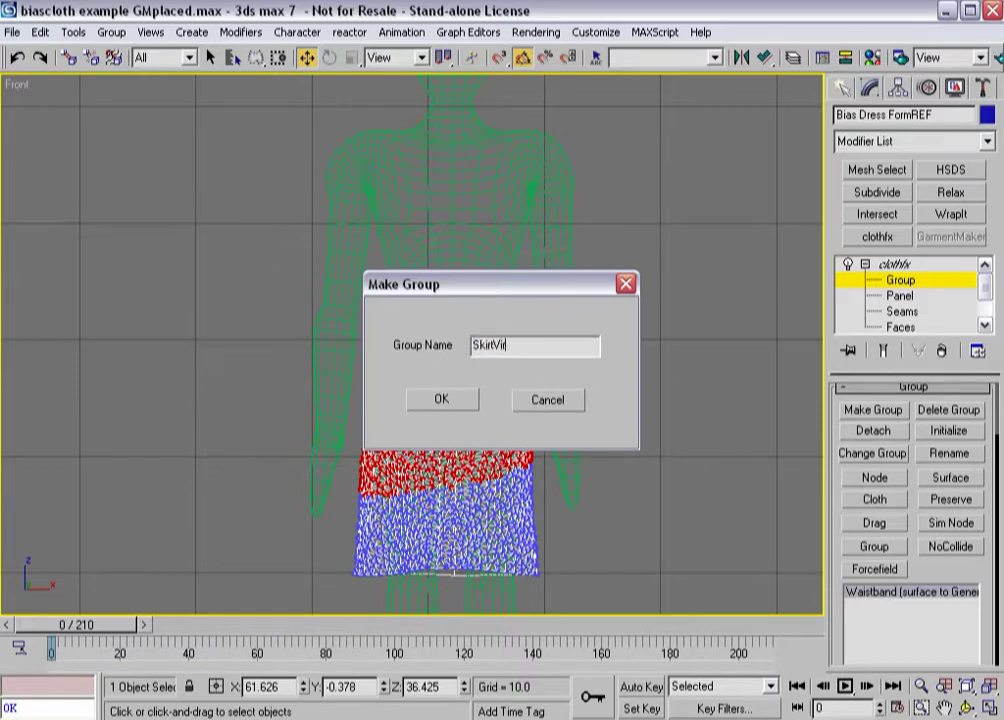
{"action": "left_click", "coordinate": [440, 401]}
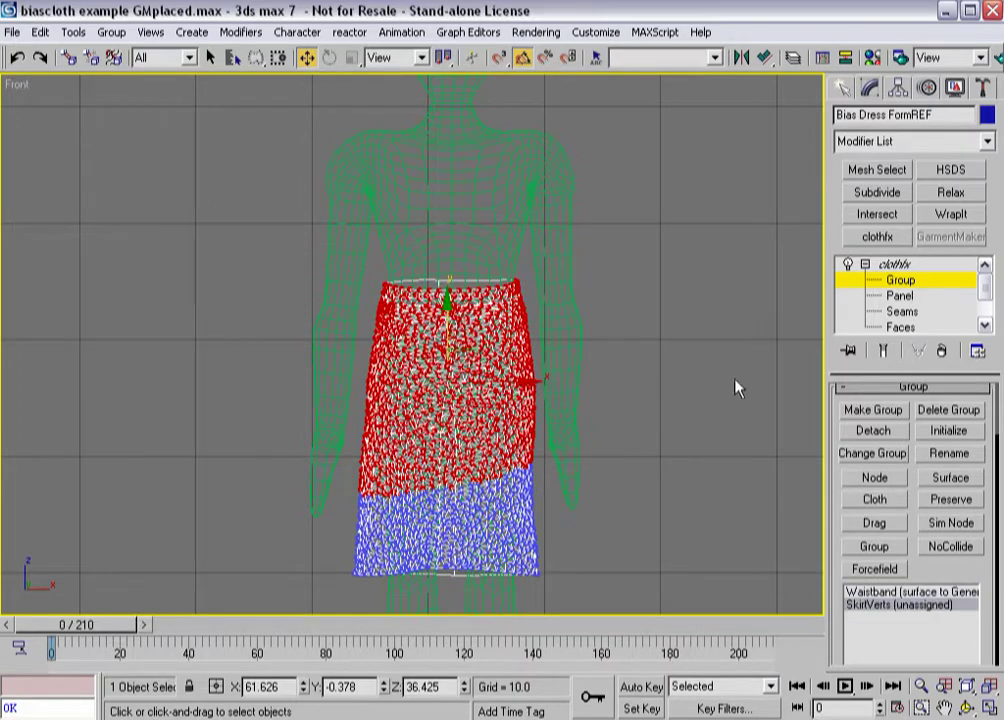
Step: Return to the top clothfx level of the bias dress and display the scene shaded without edges
{"action": "left_click", "coordinate": [906, 265]}
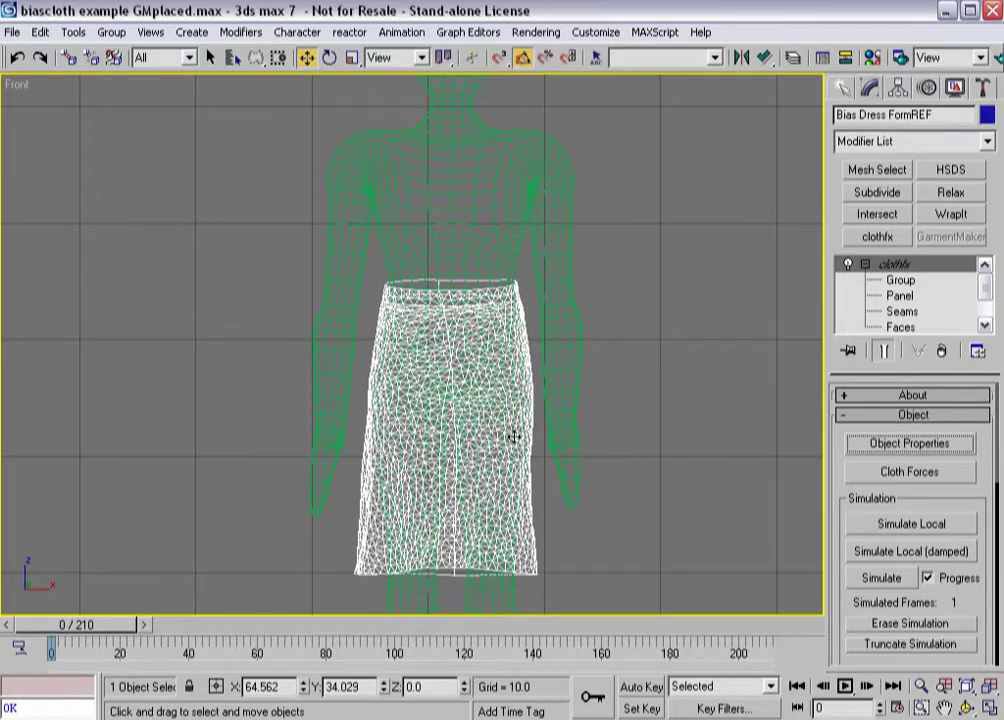
{"action": "key", "text": "F3"}
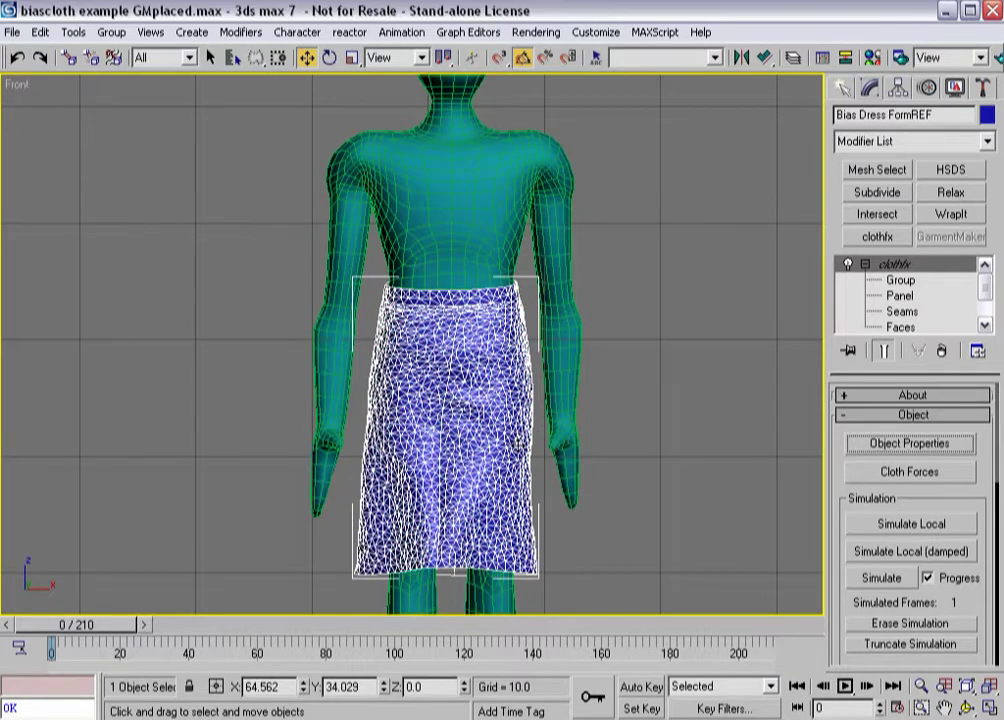
{"action": "key", "text": "F4"}
{"action": "mouse_move", "coordinate": [541, 488]}
{"action": "middle_mouse_down", "text": "alt"}
{"action": "mouse_move", "coordinate": [495, 498]}
{"action": "mouse_move", "coordinate": [509, 500]}
{"action": "mouse_move", "coordinate": [497, 500]}
{"action": "mouse_move", "coordinate": [522, 480]}
{"action": "mouse_move", "coordinate": [540, 488]}
{"action": "middle_mouse_up", "text": "alt"}
Step: Run an undamped local simulation of the bias dress, check its drape from several sides, and stop the simulation
{"action": "scroll", "coordinate": [845, 473], "scroll_direction": "down", "scroll_amount": 1}
{"action": "scroll", "coordinate": [845, 473], "scroll_direction": "down", "scroll_amount": 5}
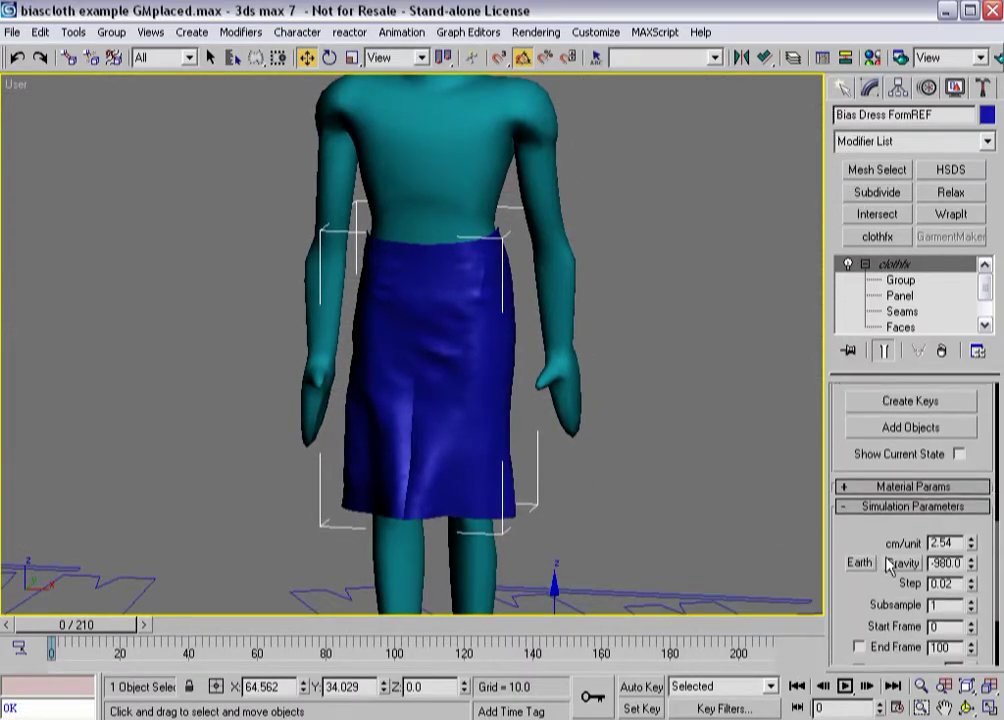
{"action": "scroll", "coordinate": [840, 430], "scroll_direction": "up", "scroll_amount": 5}
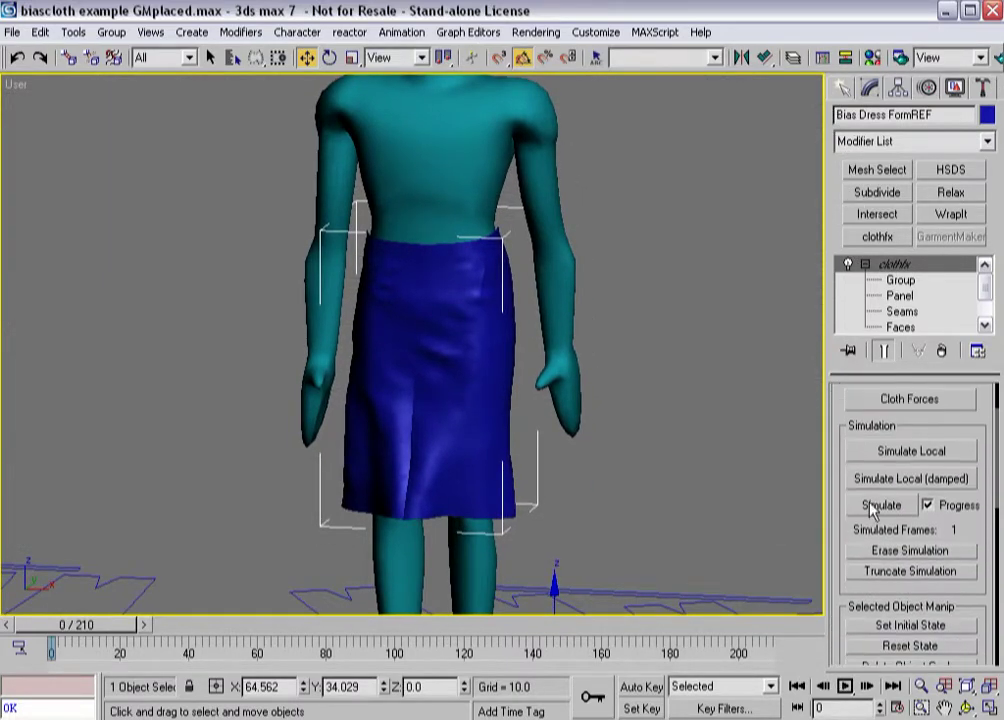
{"action": "left_click", "coordinate": [883, 455]}
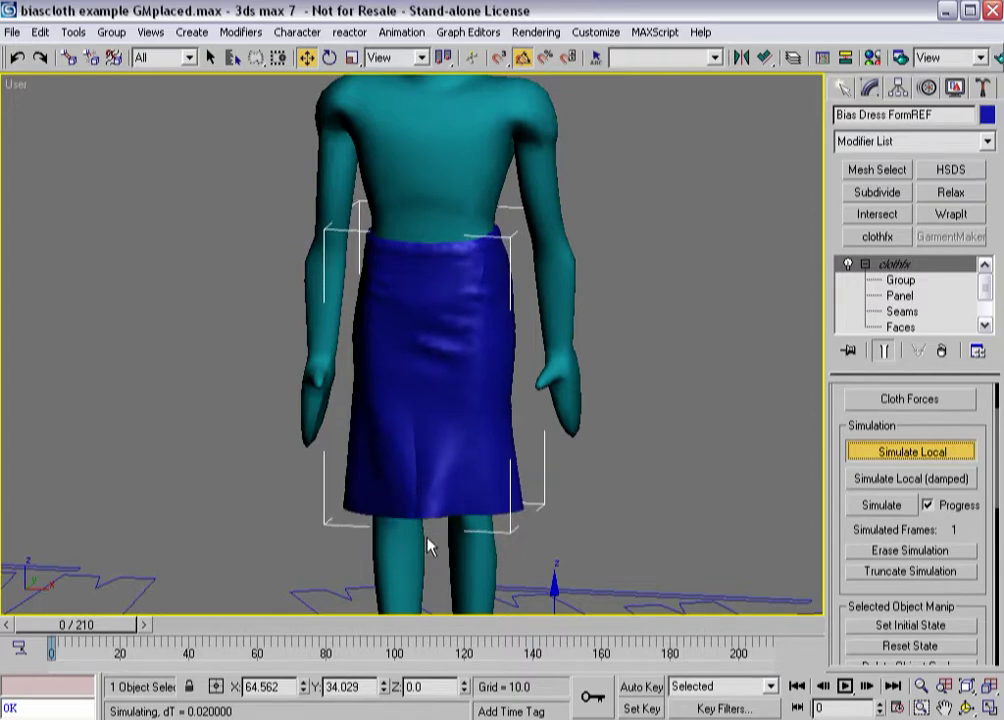
{"action": "middle_click_drag", "start_coordinate": [457, 511], "coordinate": [334, 498], "text": "alt"}
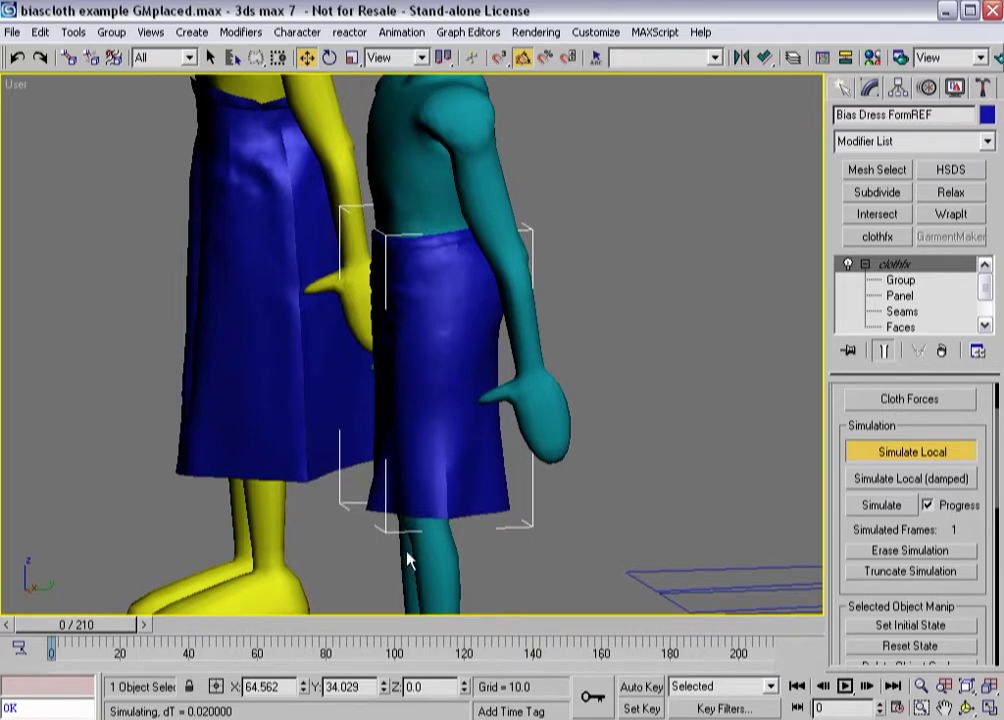
{"action": "middle_click_drag", "start_coordinate": [406, 532], "coordinate": [544, 538], "text": "alt"}
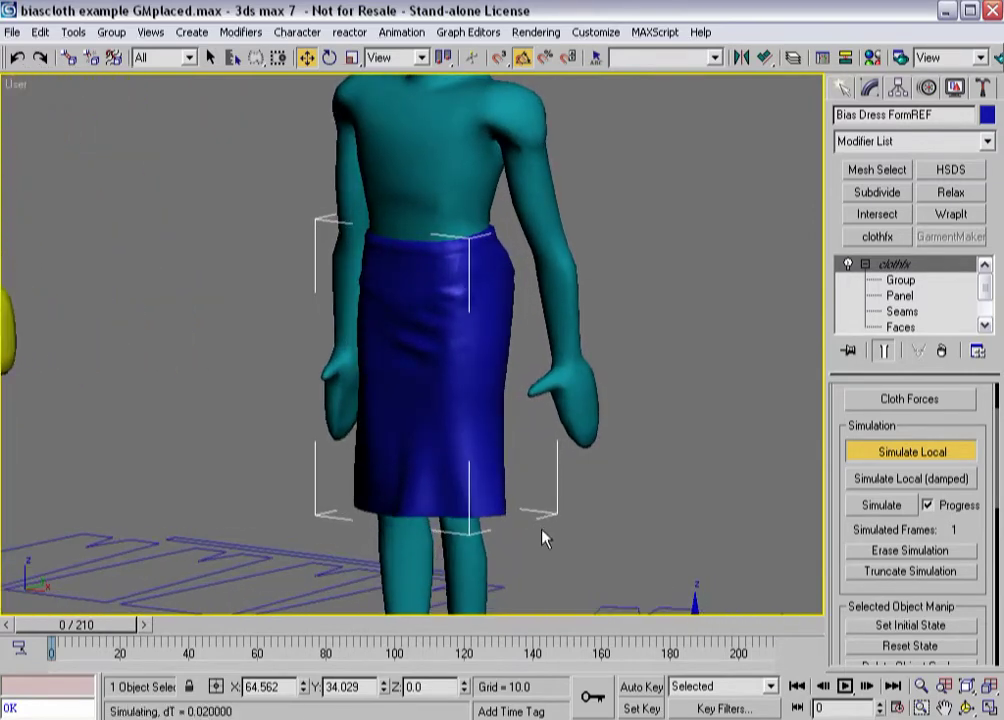
{"action": "left_click", "coordinate": [868, 455]}
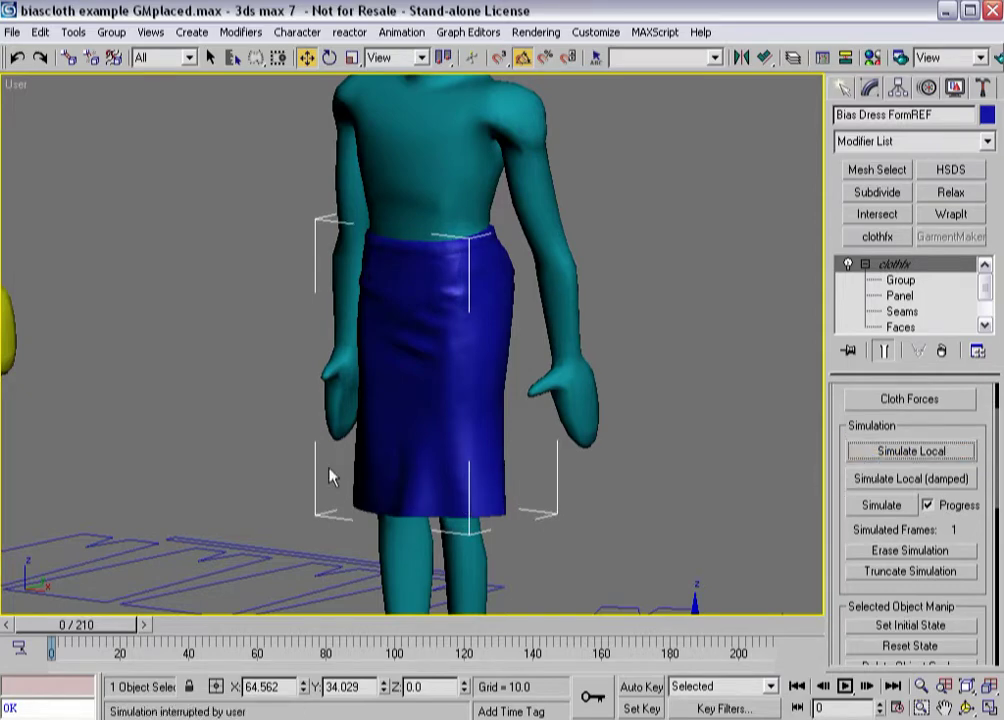
Step: On the non-bias dress, deselect the stray vertices below the waistband's top edge all the way around
{"action": "middle_click_drag", "start_coordinate": [333, 477], "coordinate": [640, 405]}
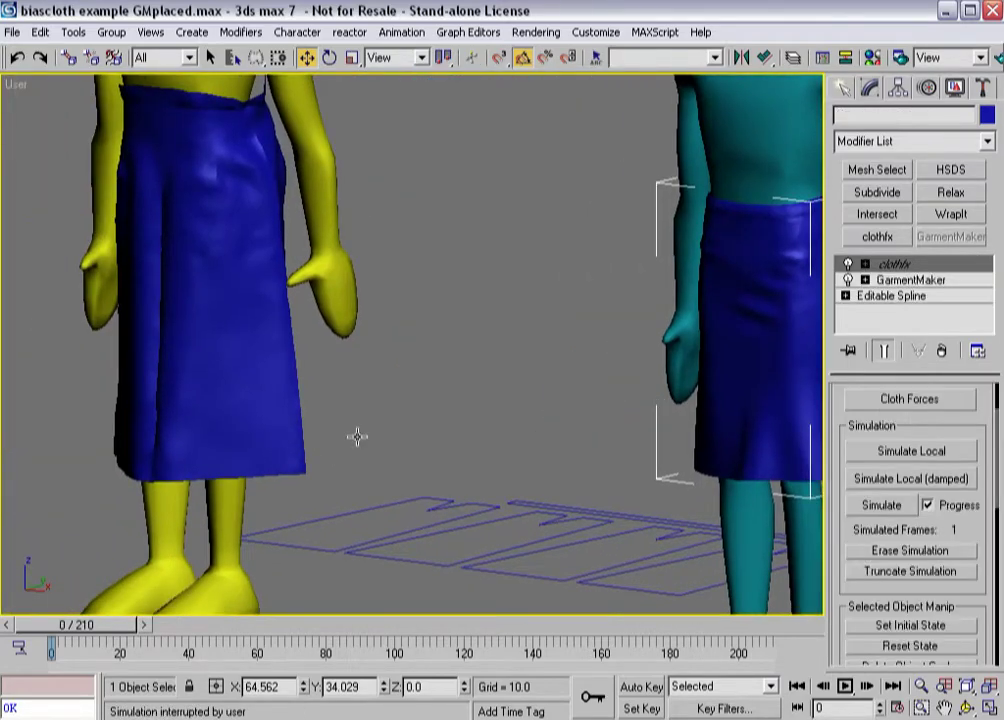
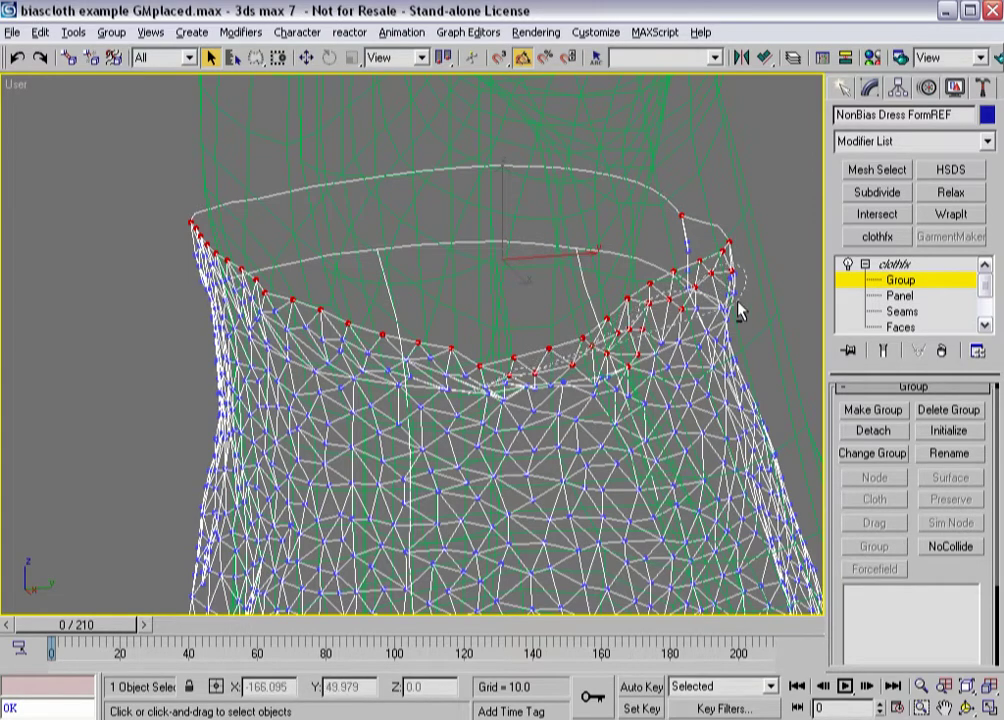
{"action": "middle_click_drag", "start_coordinate": [589, 460], "coordinate": [287, 365], "text": "alt"}
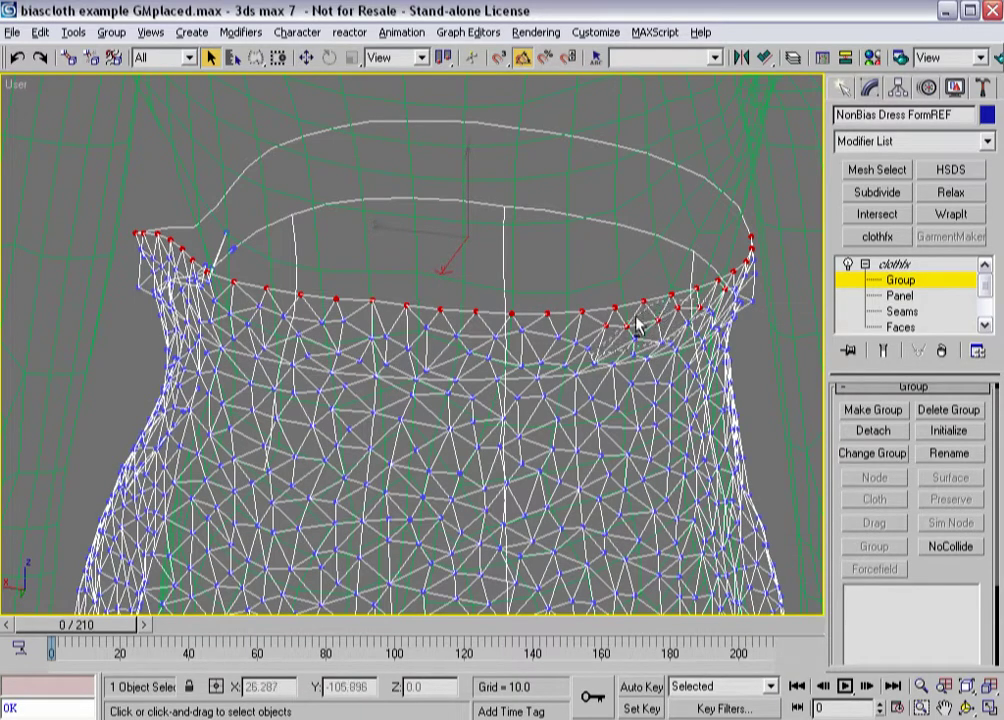
{"action": "middle_click_drag", "start_coordinate": [636, 327], "coordinate": [365, 408], "text": "alt"}
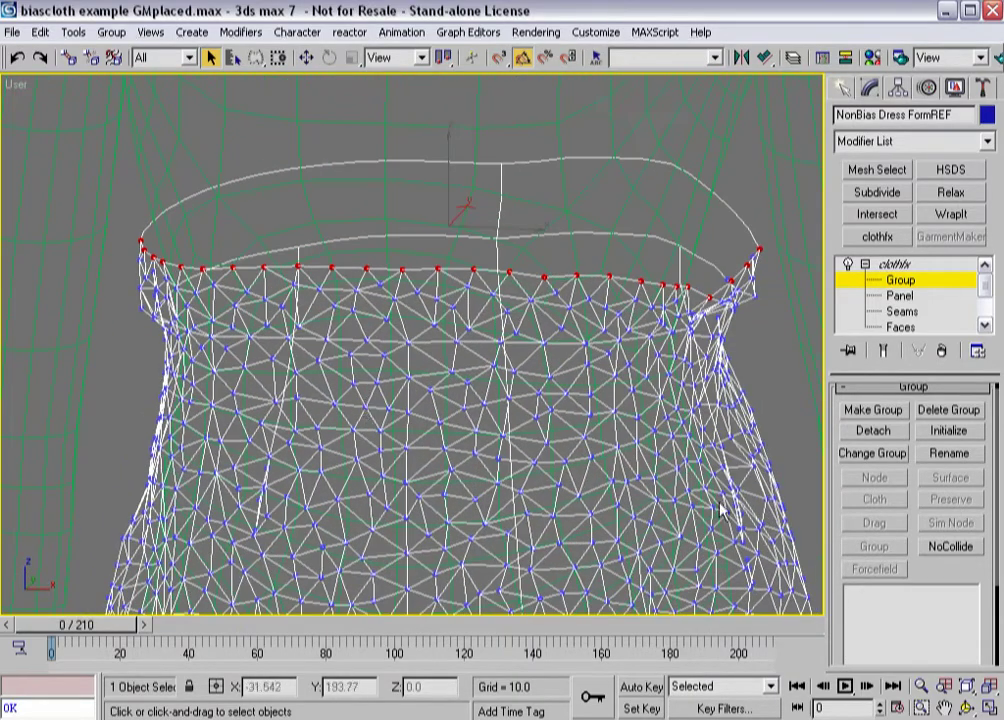
Step: Make a group named WaistLineNonBias from the selected vertices and constrain it to the surface of the yellow figure
{"action": "left_click", "coordinate": [870, 411]}
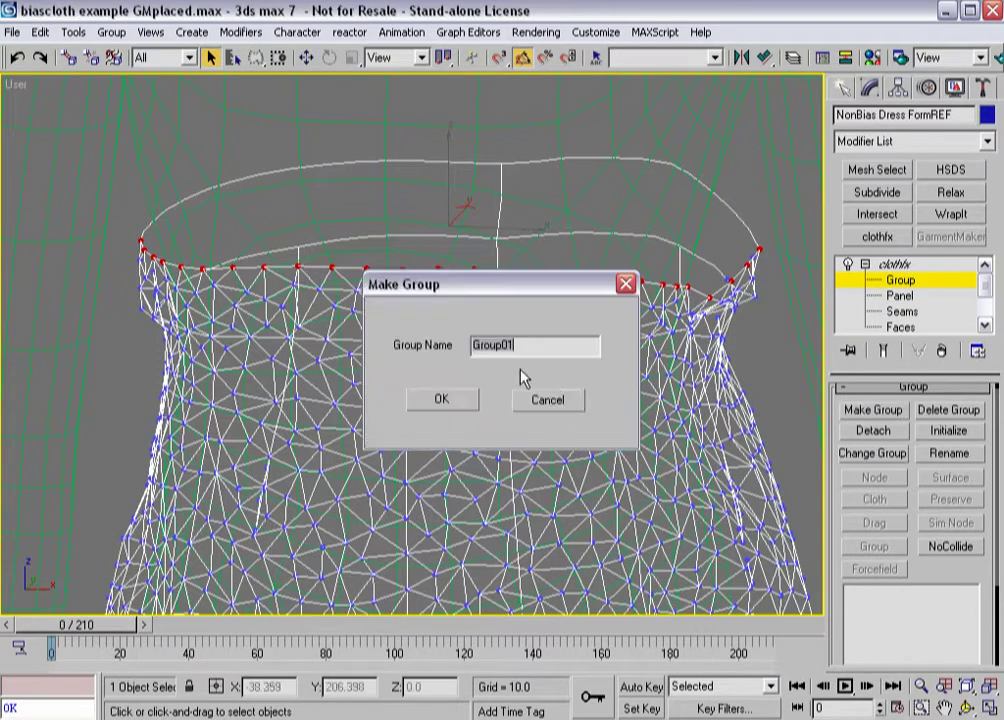
{"action": "type", "text": "WaistLineNonBias"}
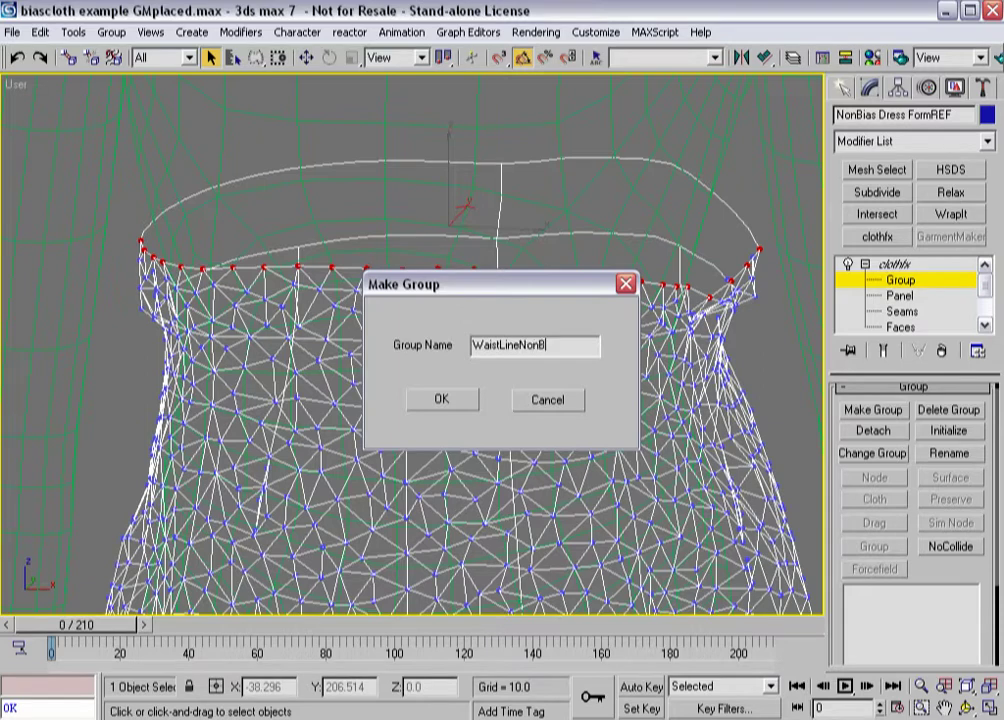
{"action": "left_click", "coordinate": [439, 403]}
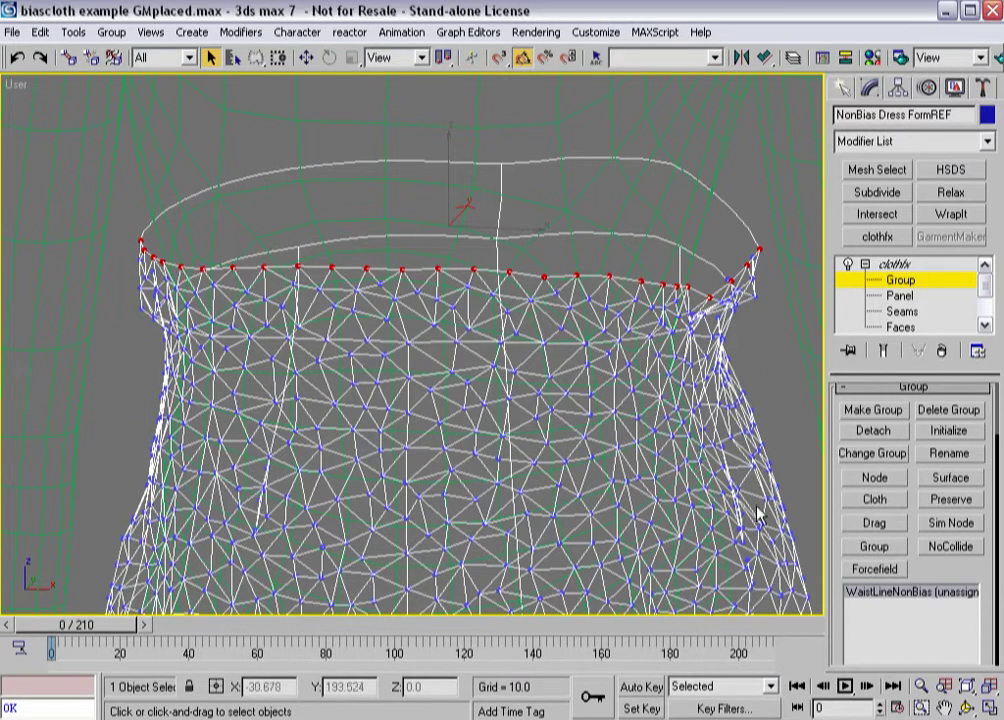
{"action": "left_click", "coordinate": [938, 484]}
{"action": "left_click", "coordinate": [722, 164]}
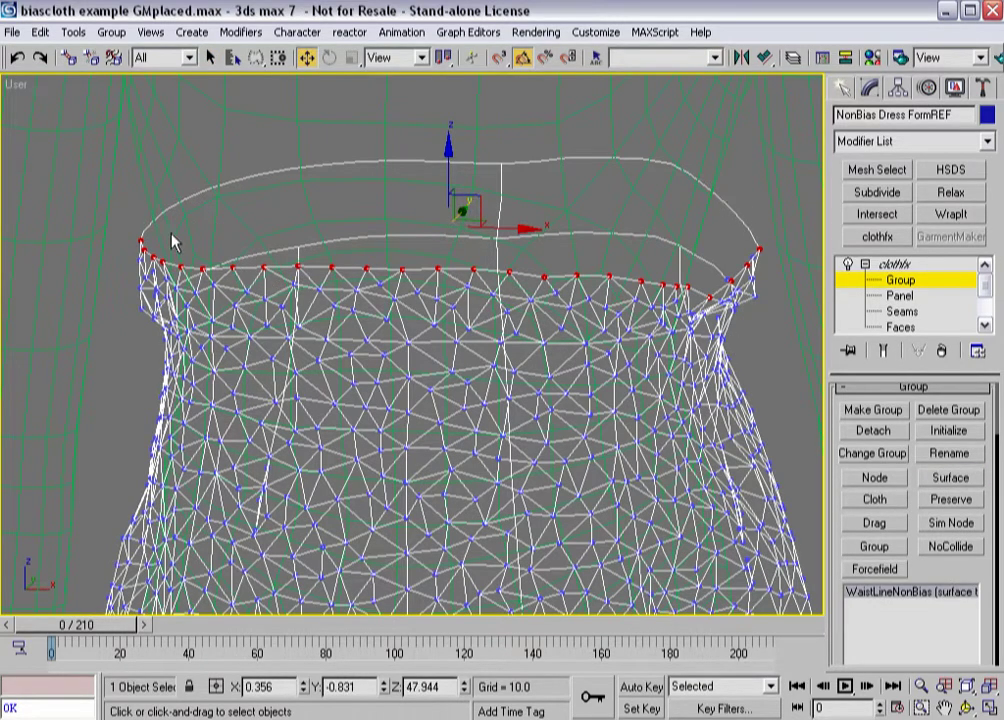
Step: Examine the constraint, collision and cloth property settings of the WaistLineNonBias group
{"action": "scroll", "coordinate": [834, 484], "scroll_direction": "down", "scroll_amount": 5}
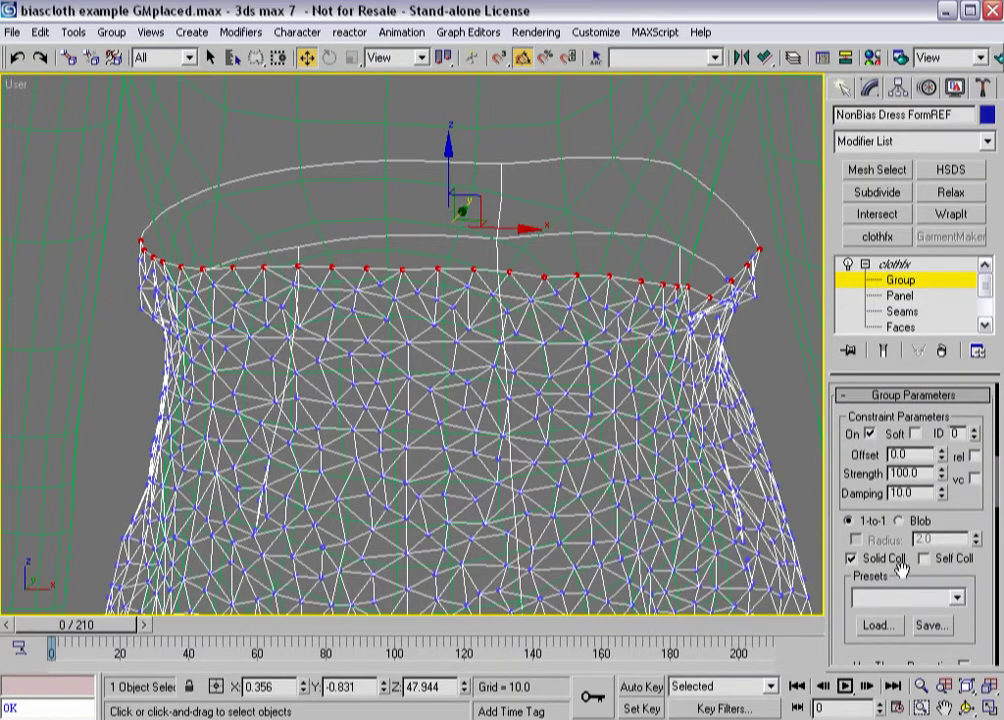
{"action": "left_click", "coordinate": [905, 562]}
{"action": "left_click", "coordinate": [866, 556]}
{"action": "scroll", "coordinate": [900, 520], "scroll_direction": "down", "scroll_amount": 5}
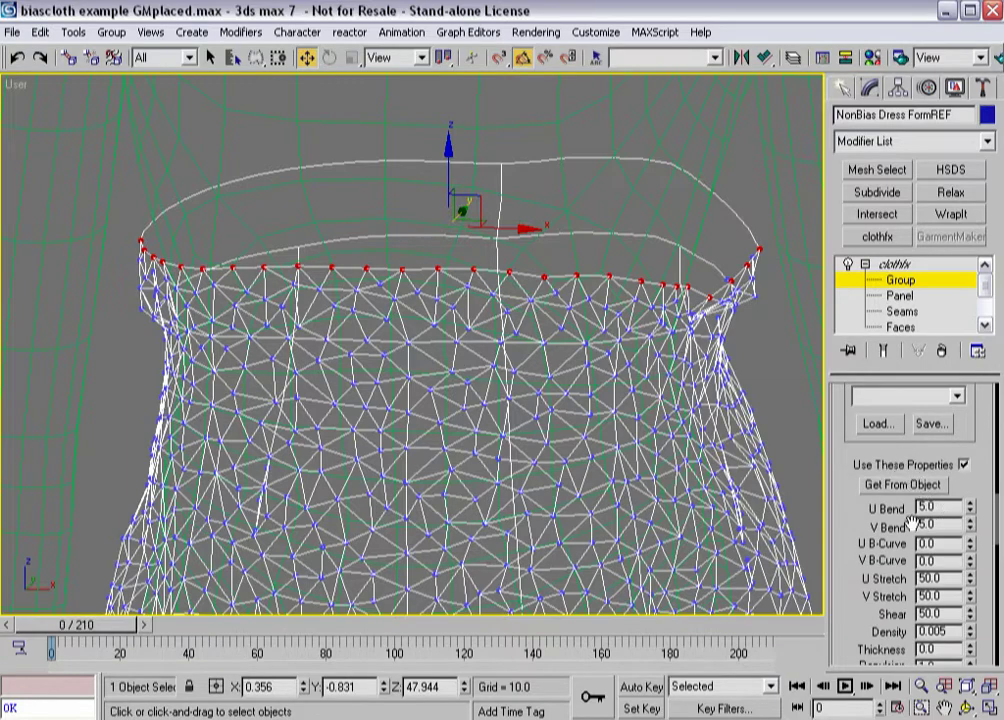
{"action": "left_click_drag", "start_coordinate": [847, 587], "coordinate": [808, 238]}
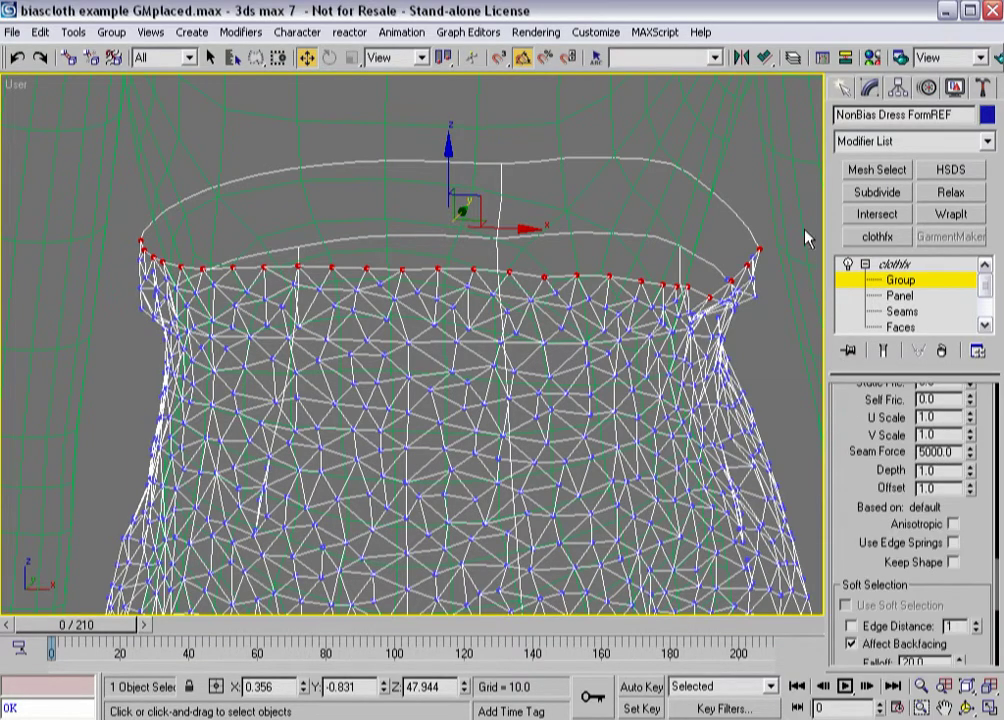
{"action": "double_click", "coordinate": [938, 418]}
{"action": "type", "text": "1"}
{"action": "key", "text": "Return"}
{"action": "key", "text": "BackSpace"}
Step: At Group level, select the non-bias dress vertices from waist to mid-skirt and make a group named SkirtVertsNonBias
{"action": "left_click", "coordinate": [900, 281]}
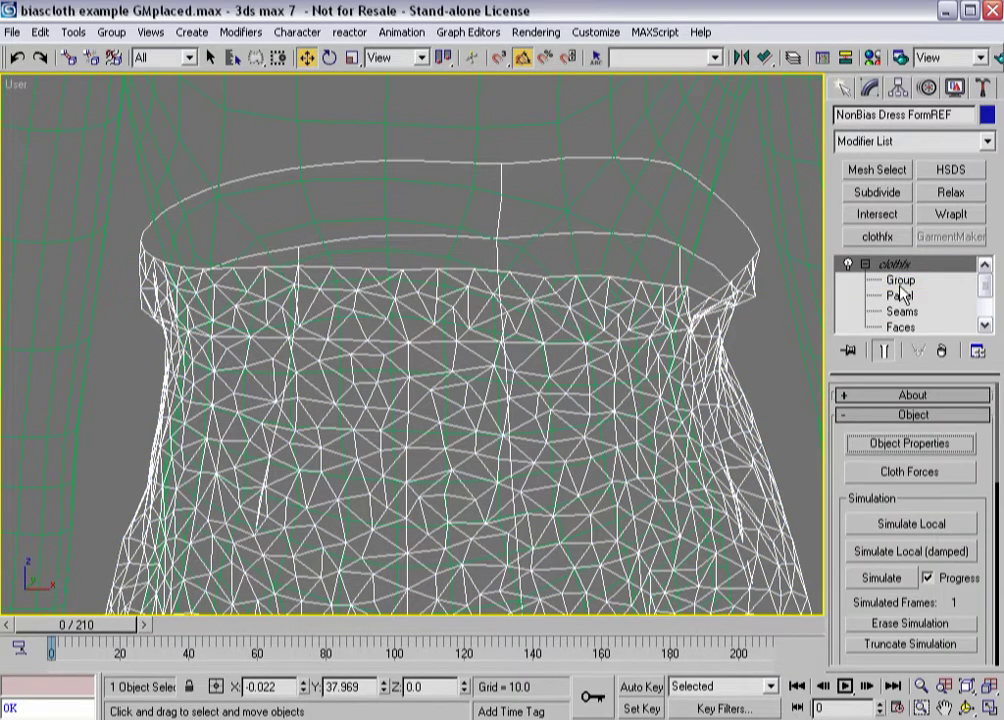
{"action": "left_click", "coordinate": [900, 281]}
{"action": "middle_click_drag", "start_coordinate": [495, 415], "coordinate": [493, 340]}
{"action": "scroll", "coordinate": [495, 347], "scroll_direction": "down", "scroll_amount": 3}
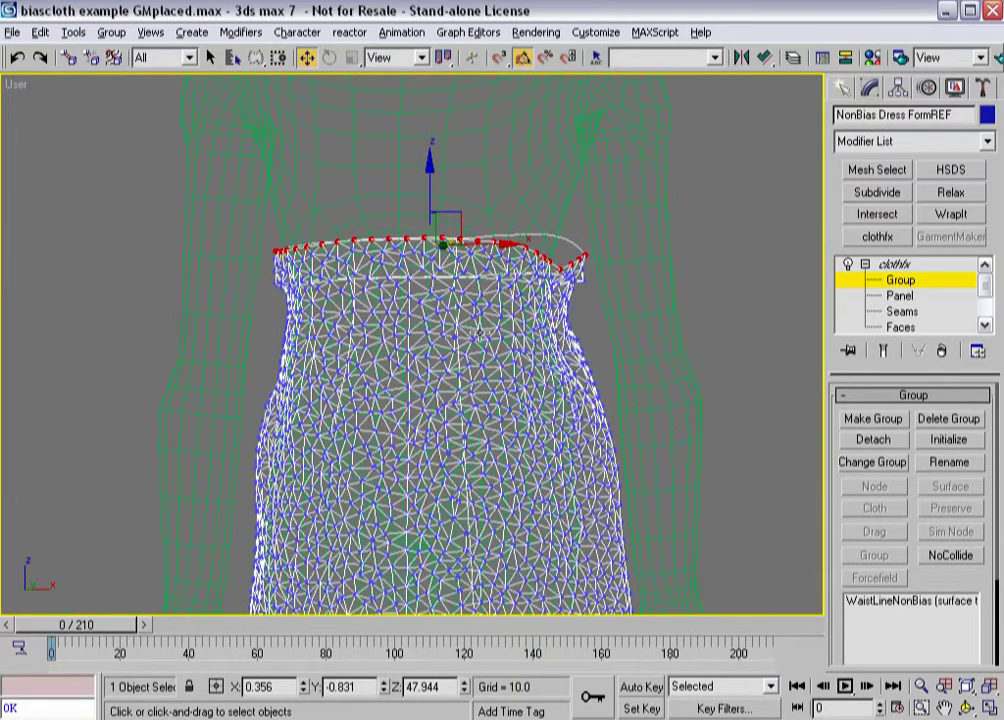
{"action": "mouse_move", "coordinate": [258, 252]}
{"action": "left_mouse_down"}
{"action": "mouse_move", "coordinate": [270, 368]}
{"action": "mouse_move", "coordinate": [219, 455]}
{"action": "mouse_move", "coordinate": [200, 531]}
{"action": "mouse_move", "coordinate": [276, 575]}
{"action": "mouse_move", "coordinate": [613, 545]}
{"action": "mouse_move", "coordinate": [668, 509]}
{"action": "left_mouse_up"}
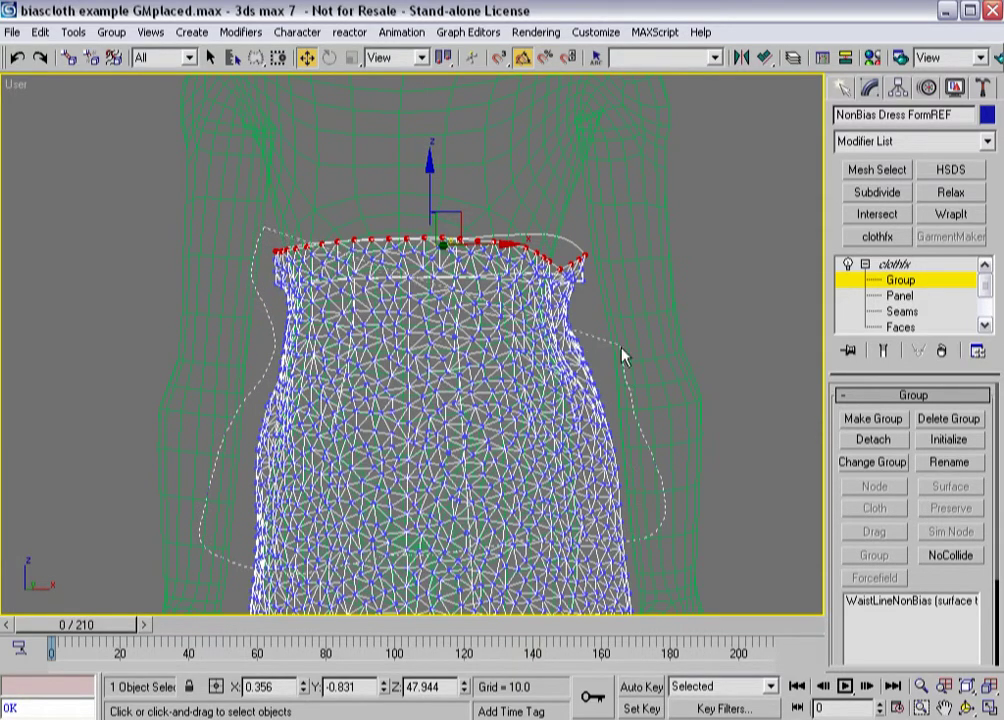
{"action": "left_click_drag", "start_coordinate": [606, 258], "coordinate": [285, 246]}
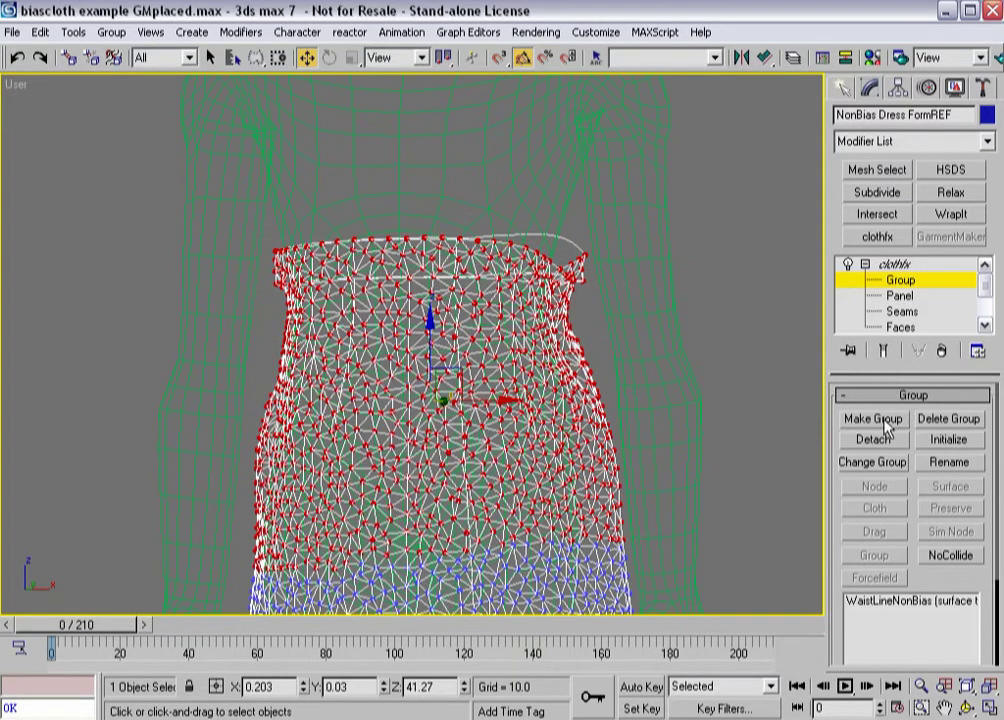
{"action": "left_click", "coordinate": [872, 418]}
{"action": "type", "text": "SkirtVertsNonBias"}
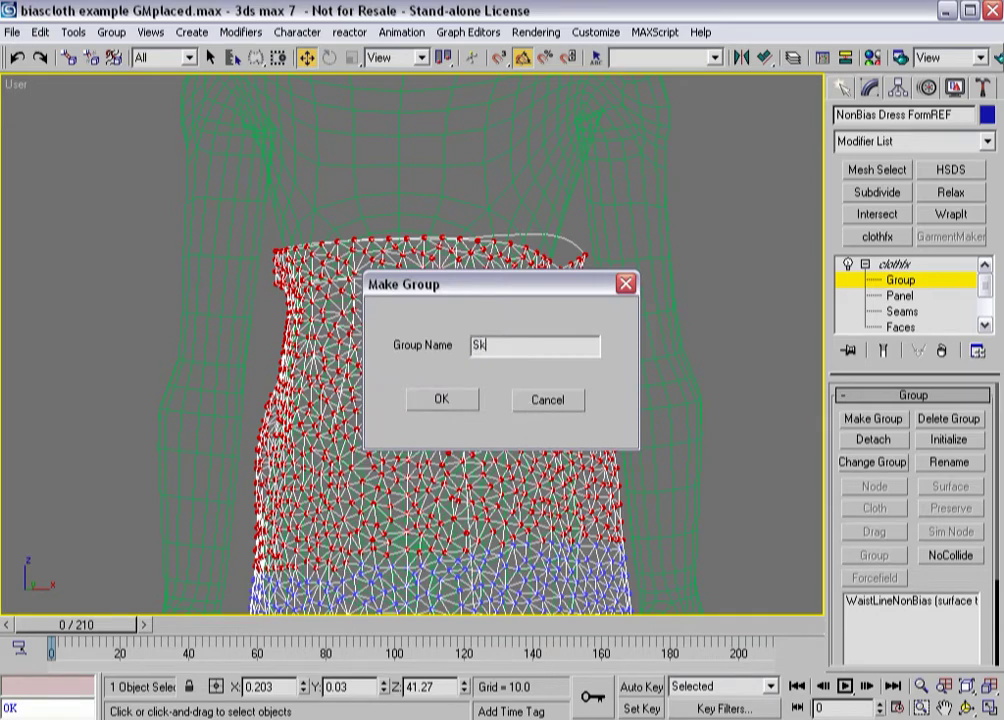